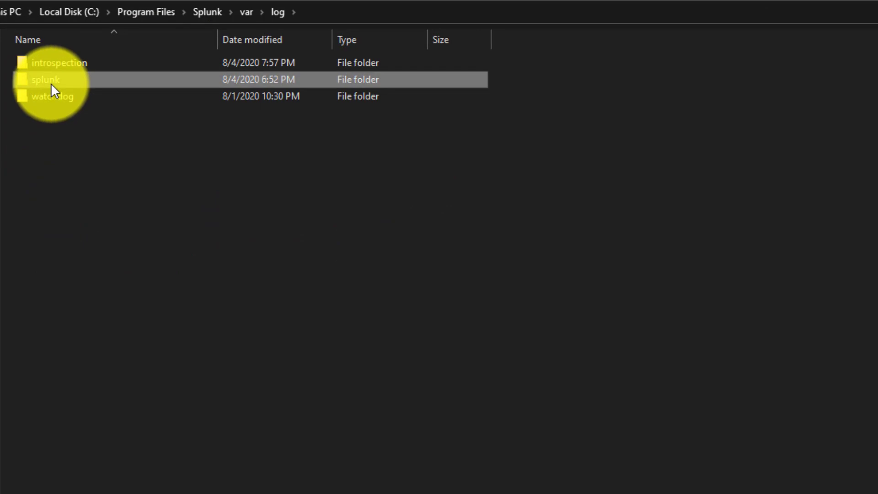
- Open the splunk folder inside var\log, review the log files it contains, and select splunkd.log
{"action": "double_click", "coordinate": [51, 83]}
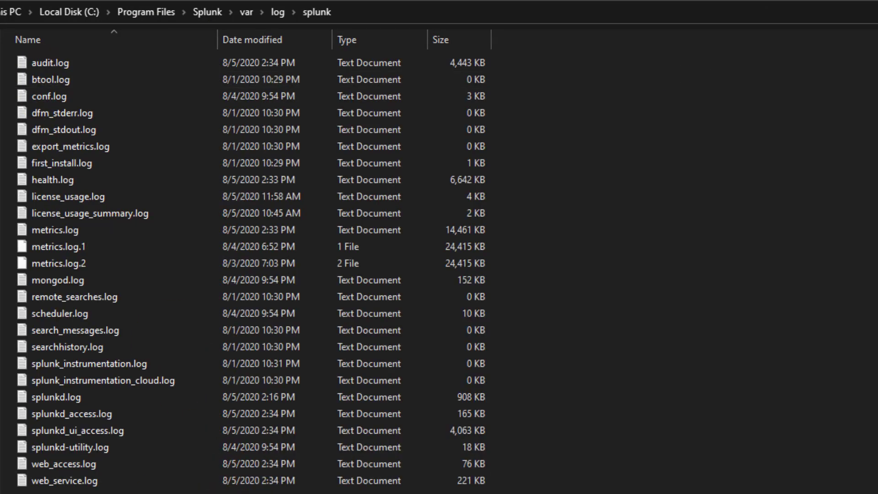
{"action": "left_click_drag", "start_coordinate": [126, 492], "coordinate": [45, 63]}
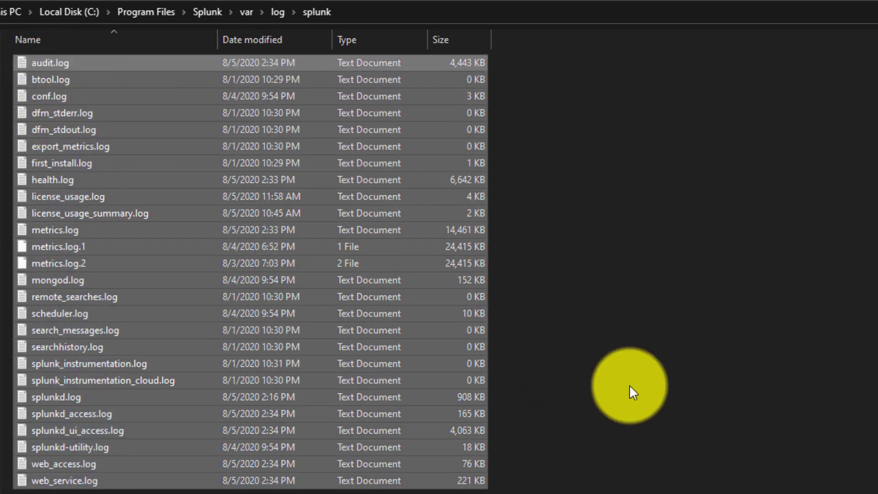
{"action": "left_click", "coordinate": [698, 390]}
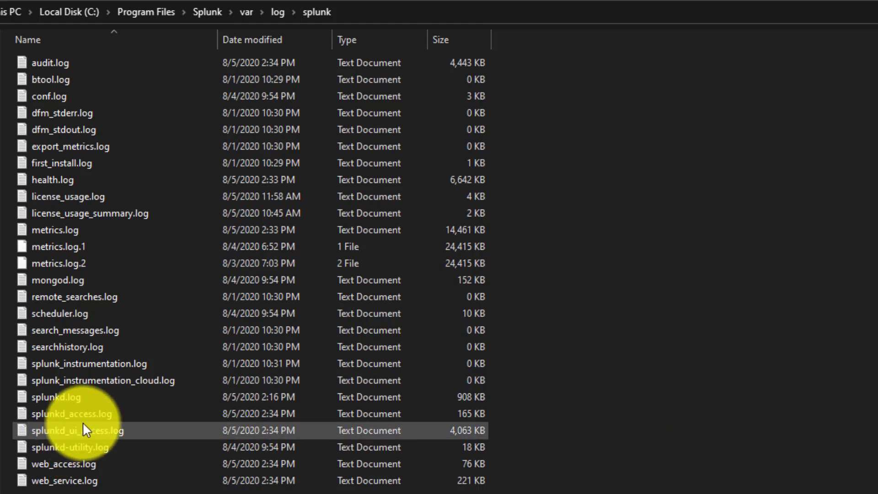
{"action": "left_click", "coordinate": [62, 397]}
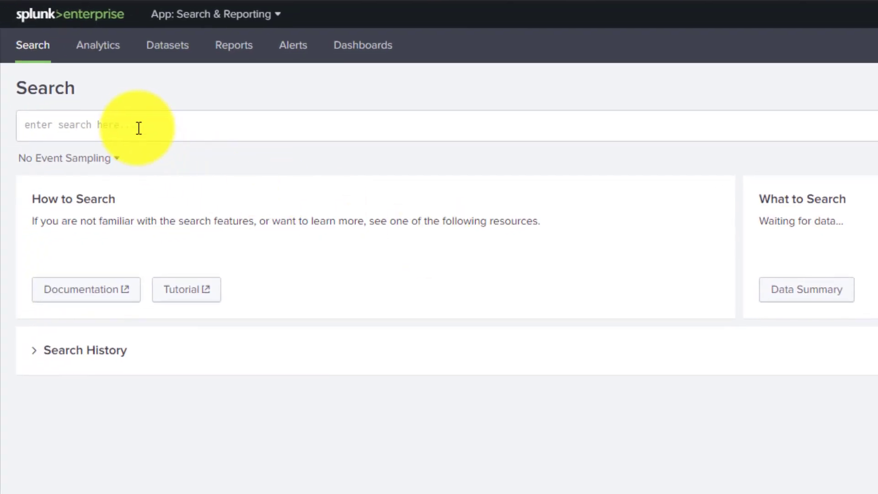
- Switch to Splunk's Search & Reporting page and run the search index=_internal
{"action": "left_click", "coordinate": [139, 127]}
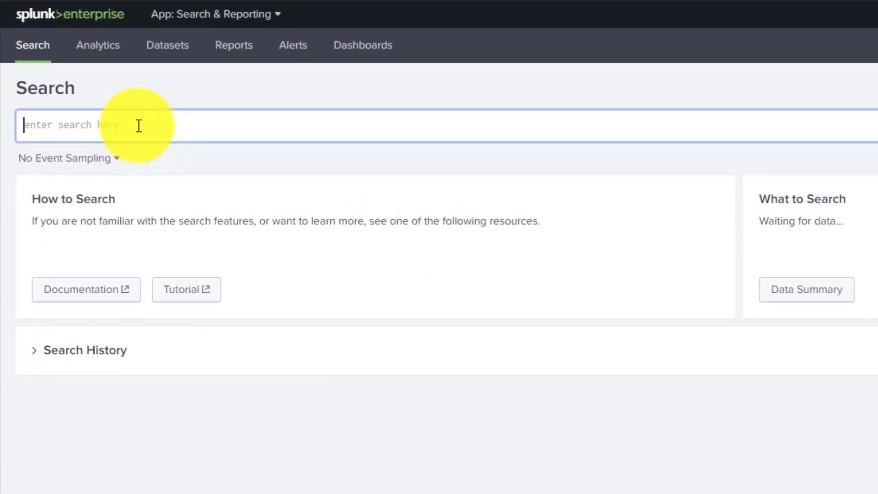
{"action": "type", "text": "inde"}
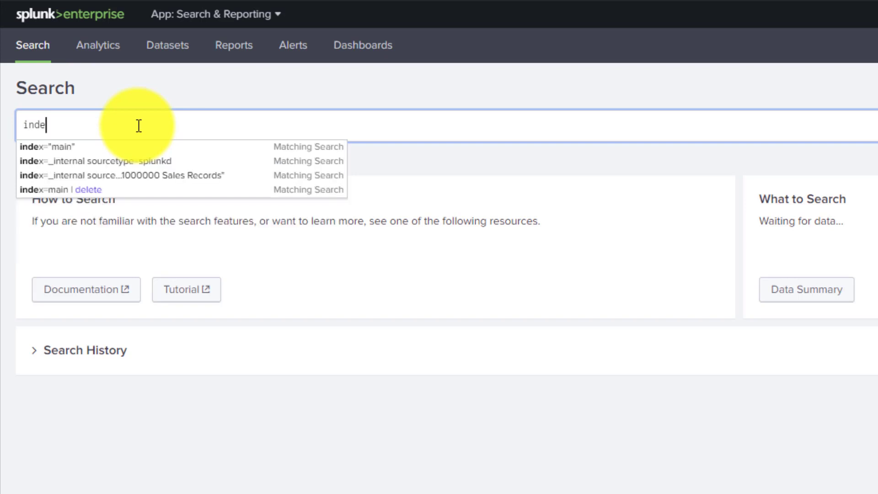
{"action": "type", "text": "x="}
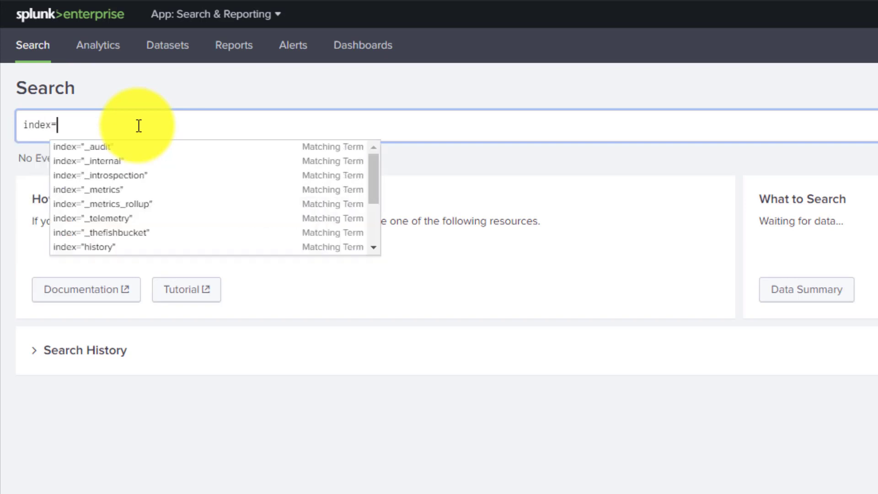
{"action": "type", "text": "_internal"}
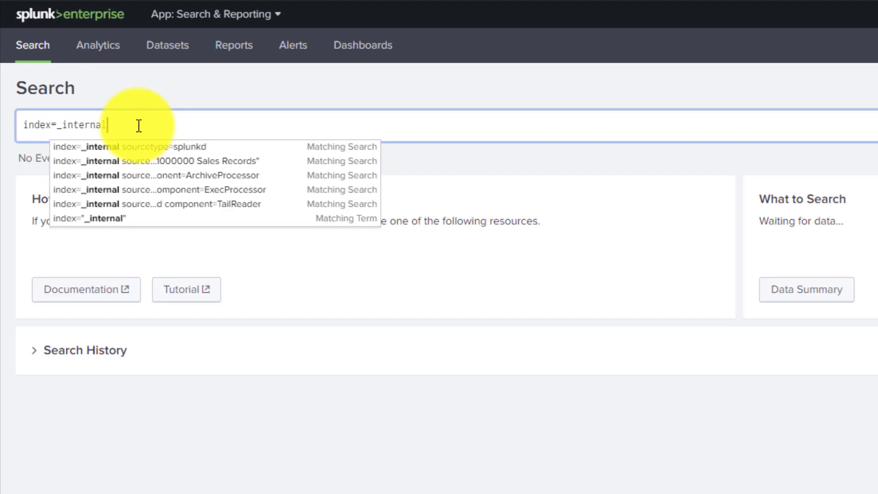
{"action": "key", "text": "Return"}
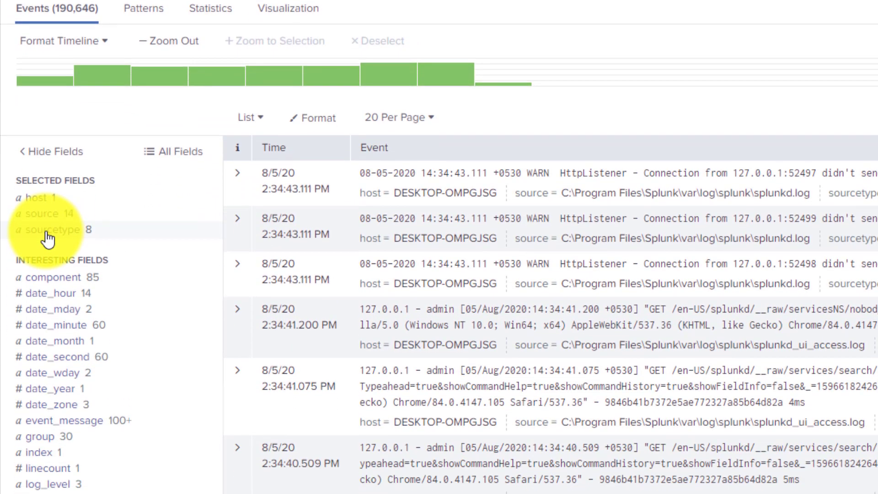
- Examine the values of the sourcetype and source fields in the search results
{"action": "left_click", "coordinate": [48, 371]}
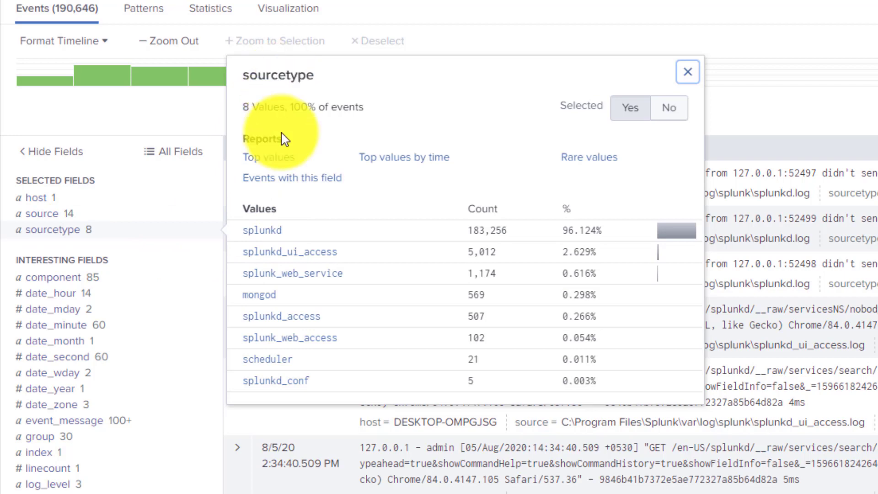
{"action": "left_click", "coordinate": [43, 216]}
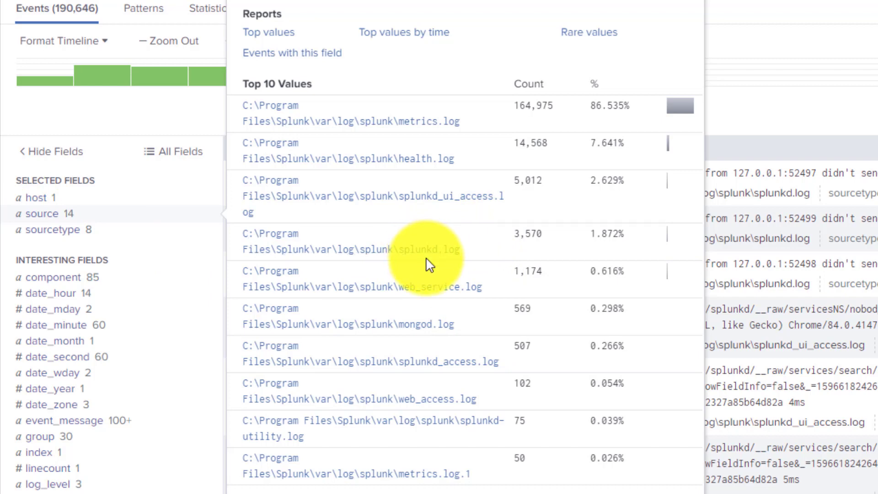
{"action": "left_click", "coordinate": [67, 234]}
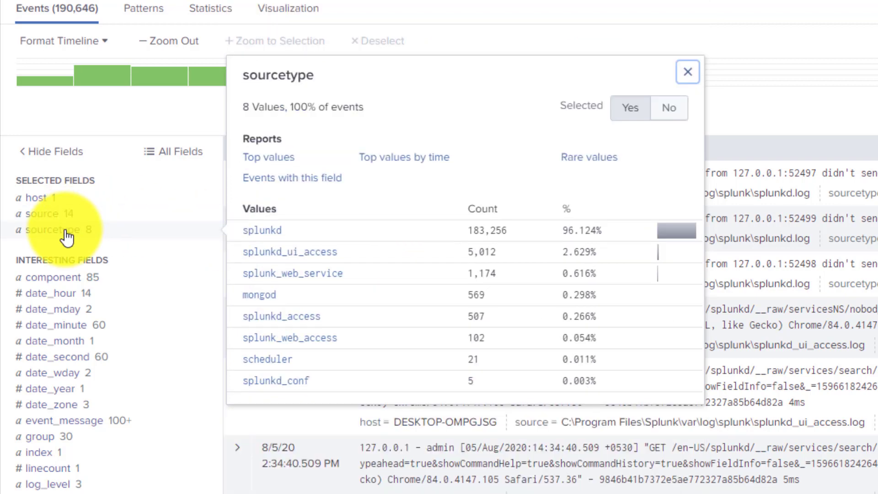
- Narrow the search to the splunkd sourcetype and view the values of the component field
{"action": "left_click", "coordinate": [280, 232]}
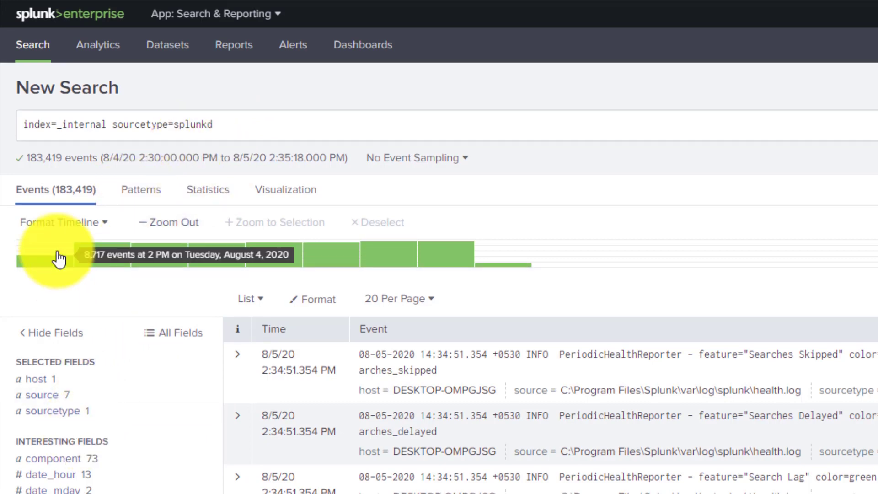
{"action": "scroll", "coordinate": [59, 255], "scroll_direction": "down", "scroll_amount": 3}
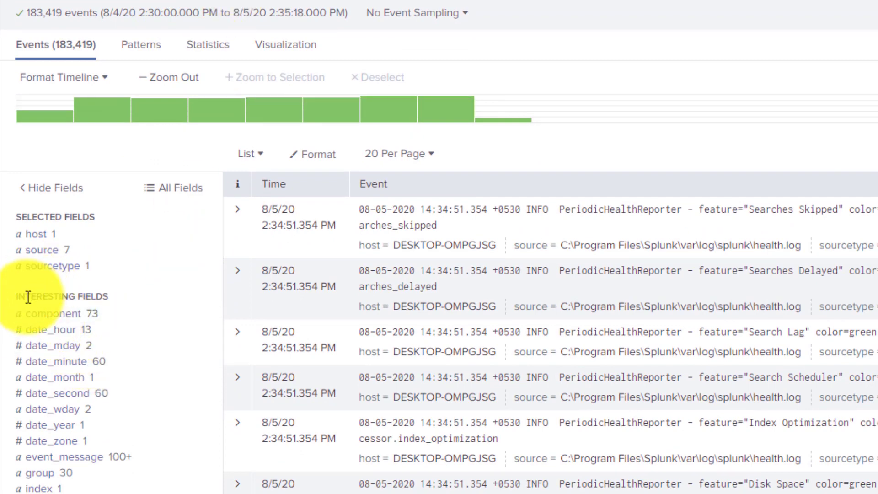
{"action": "left_click_drag", "start_coordinate": [28, 297], "coordinate": [108, 296]}
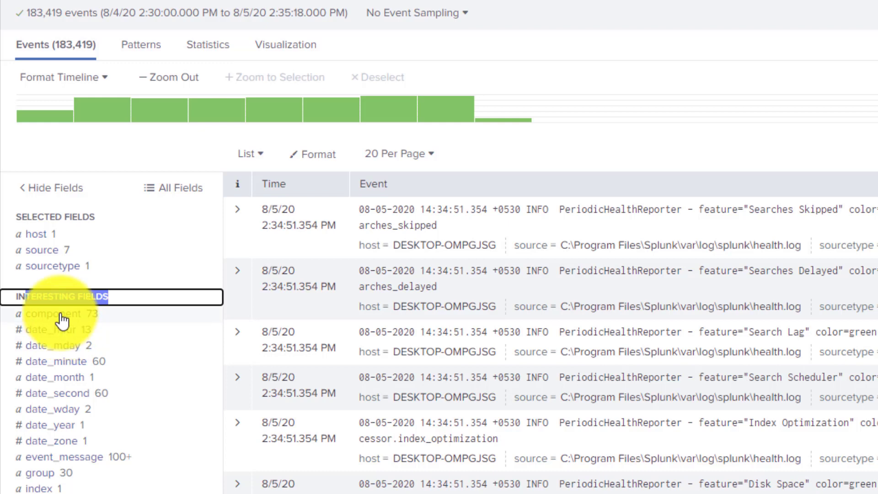
{"action": "left_click", "coordinate": [63, 316]}
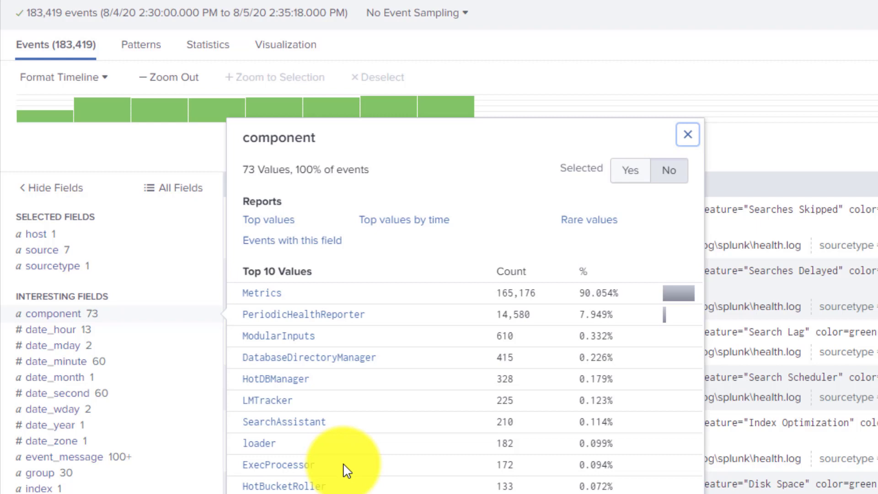
{"action": "scroll", "coordinate": [346, 469], "scroll_direction": "down", "scroll_amount": 2}
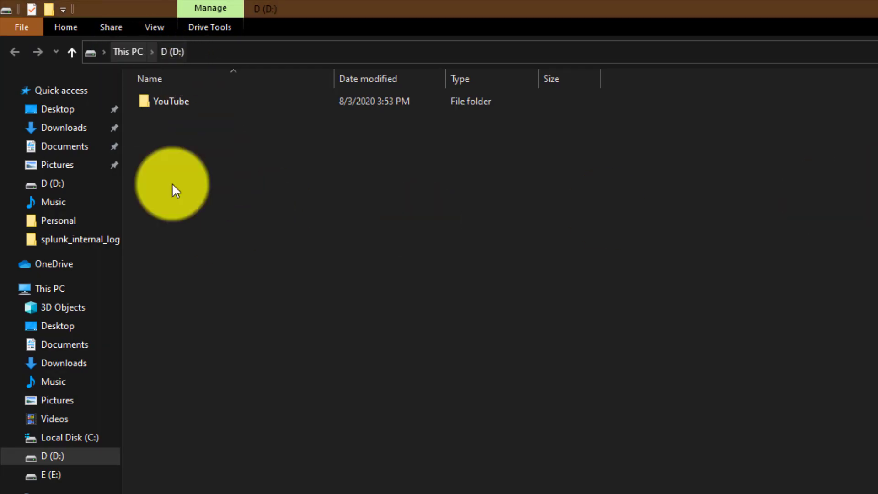
- In File Explorer, create a folder named demo on drive D and open it
{"action": "right_click", "coordinate": [211, 192]}
{"action": "mouse_move", "coordinate": [359, 477]}
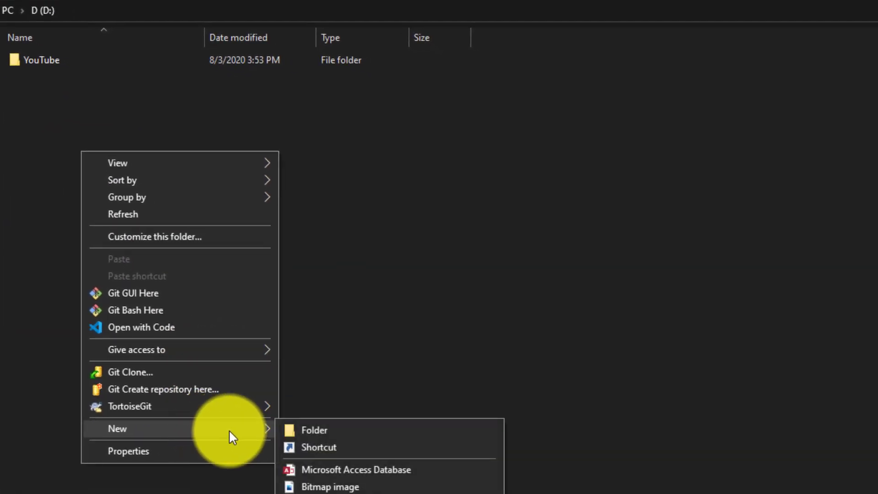
{"action": "left_click", "coordinate": [326, 432]}
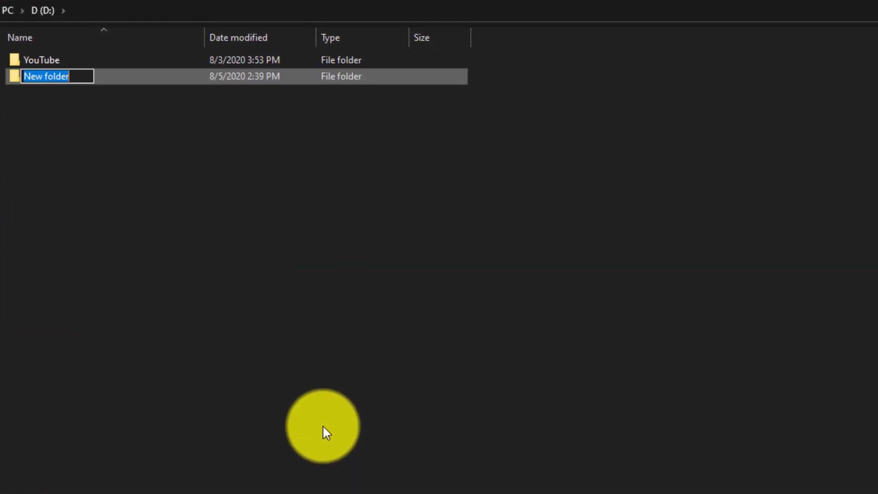
{"action": "type", "text": "te"}
{"action": "key", "text": "BackSpace"}
{"action": "key", "text": "BackSpace"}
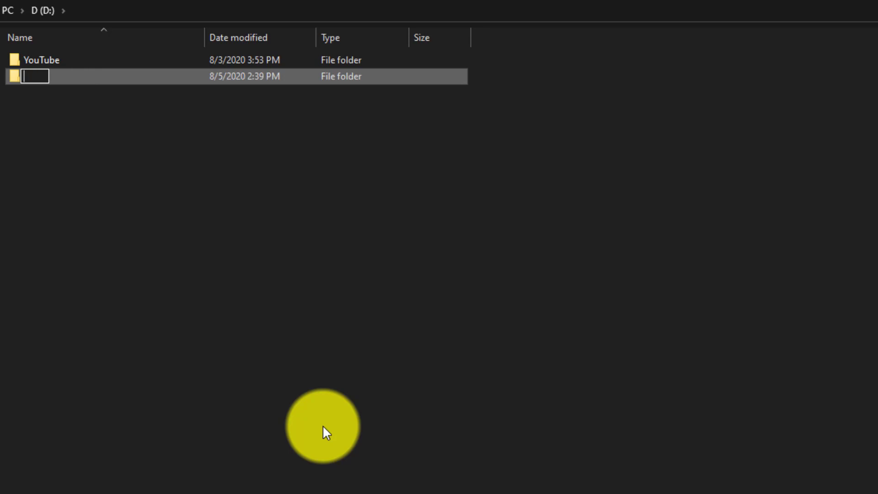
{"action": "type", "text": "demo"}
{"action": "key", "text": "Return"}
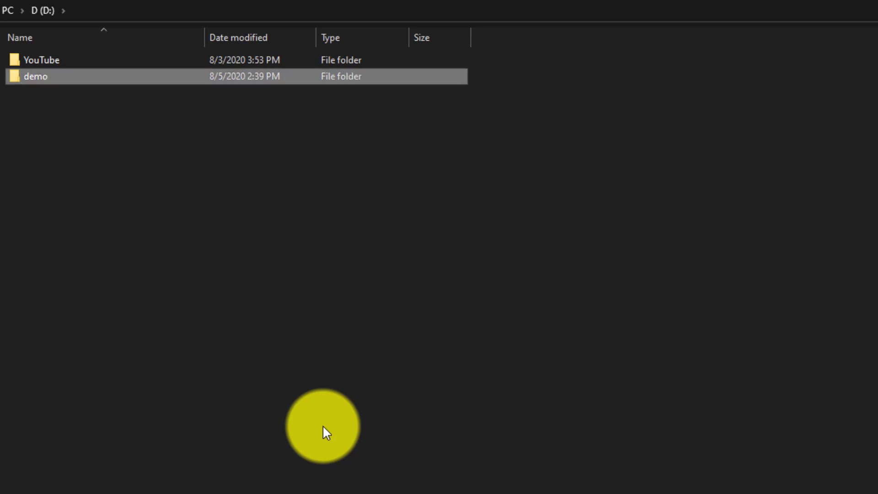
{"action": "key", "text": "Return"}
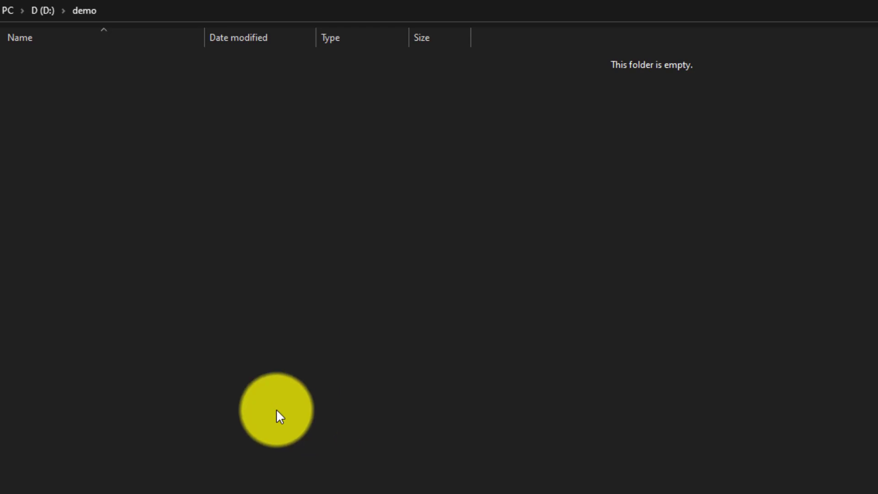
- Create a text document named demo.txt inside the demo folder
{"action": "right_click", "coordinate": [148, 185]}
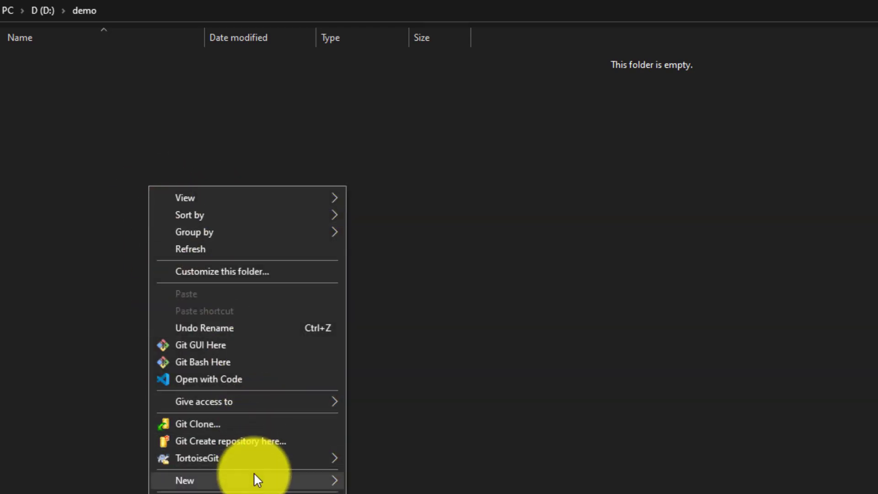
{"action": "mouse_move", "coordinate": [255, 479]}
{"action": "left_click", "coordinate": [397, 493]}
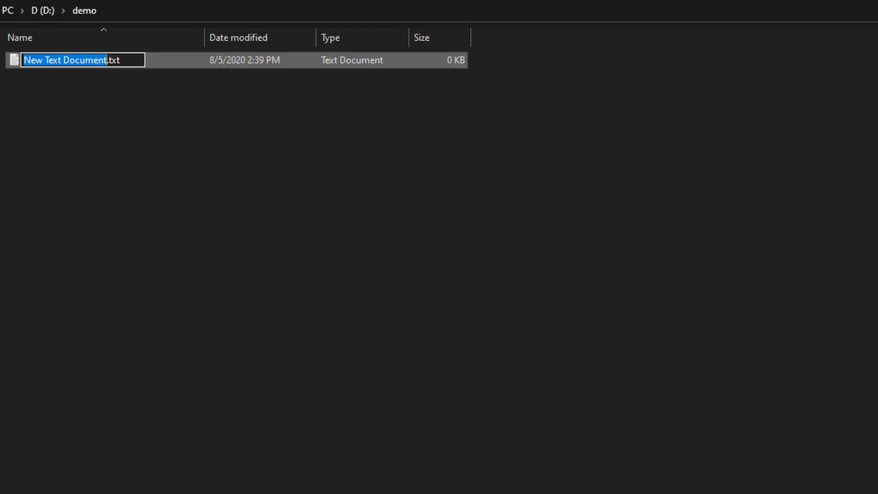
{"action": "type", "text": "demo"}
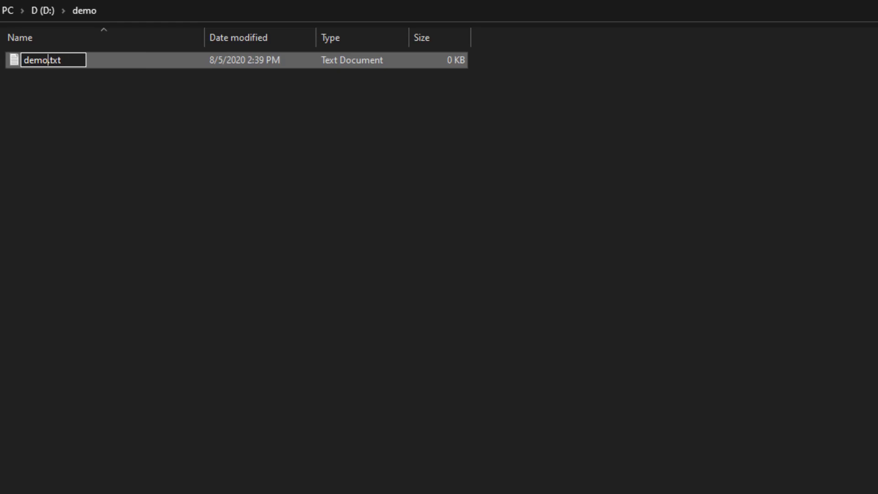
{"action": "key", "text": "Return"}
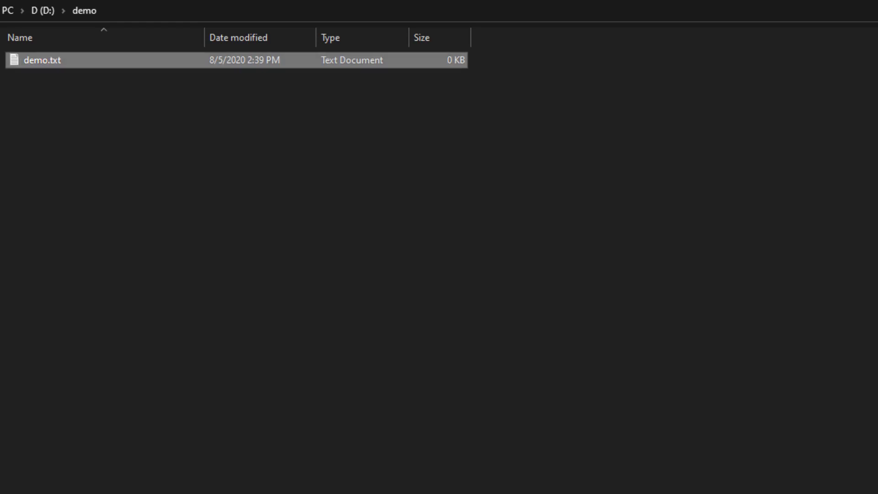
{"action": "right_click", "coordinate": [43, 58]}
{"action": "left_click", "coordinate": [105, 206]}
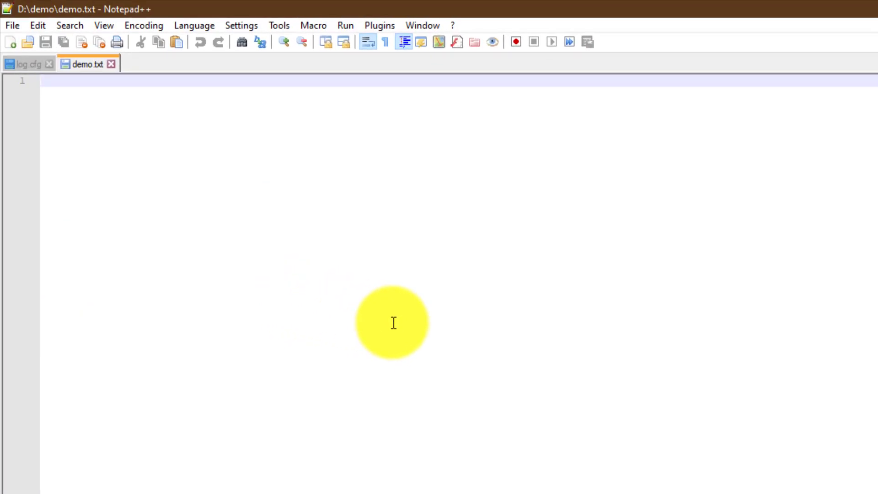
{"action": "type", "text": "08"}
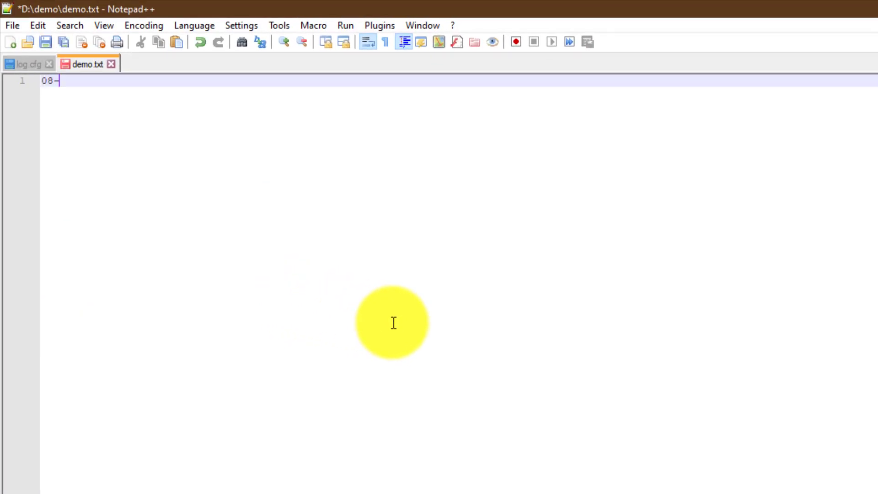
{"action": "type", "text": "-05-2020 00:"}
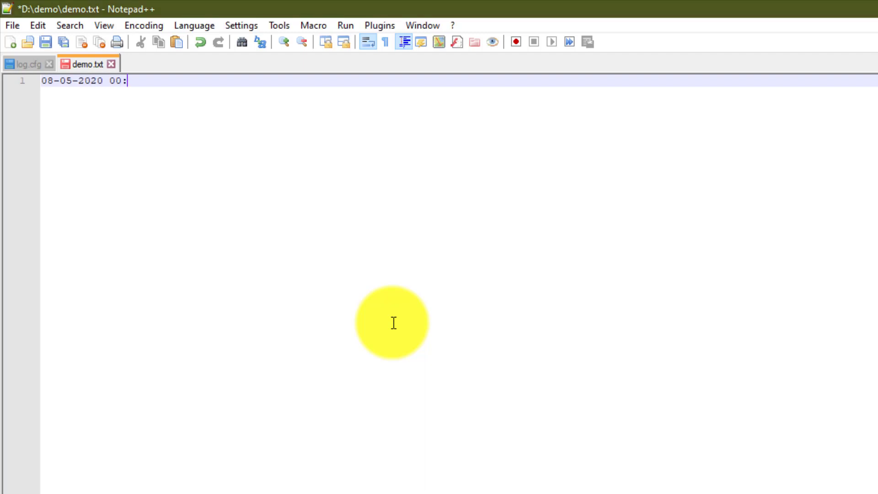
{"action": "type", "text": "00:00 some text"}
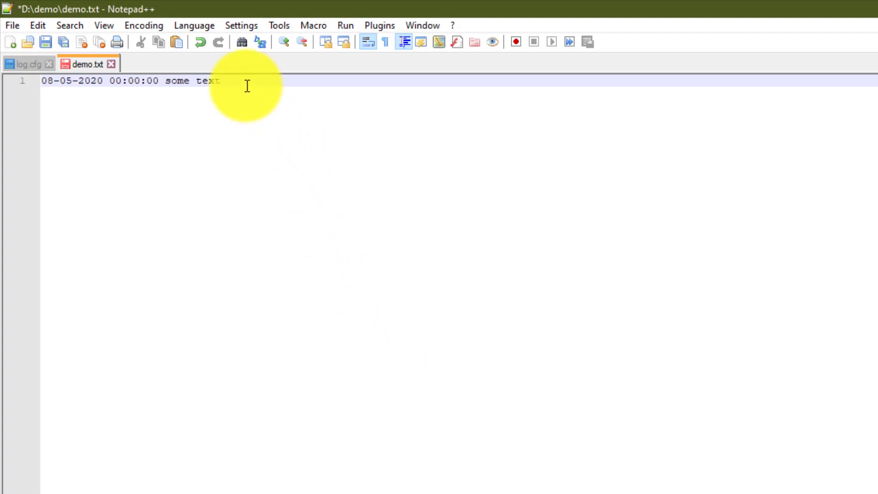
- Duplicate the log line onto line 2, change the copy's wording to "some more text", and save the file
{"action": "left_click_drag", "start_coordinate": [247, 84], "coordinate": [2, 81]}
{"action": "key", "text": "ctrl+c"}
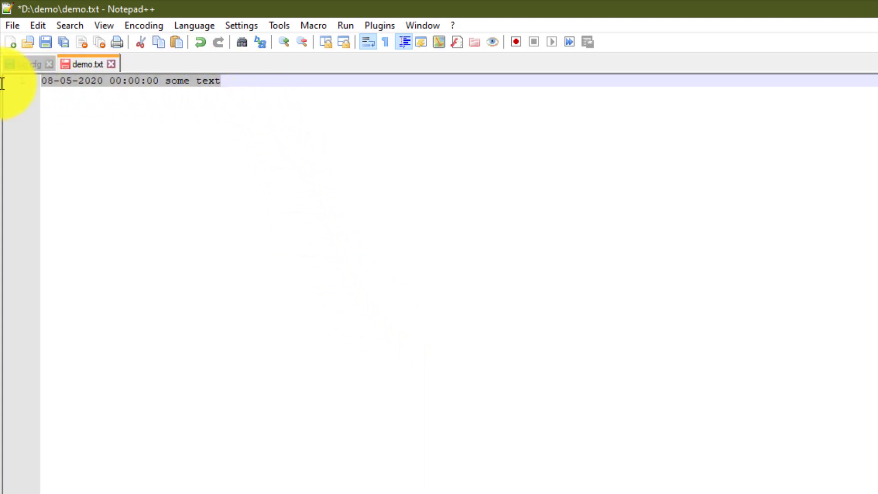
{"action": "left_click", "coordinate": [231, 84]}
{"action": "key", "text": "Return"}
{"action": "key", "text": "ctrl+v"}
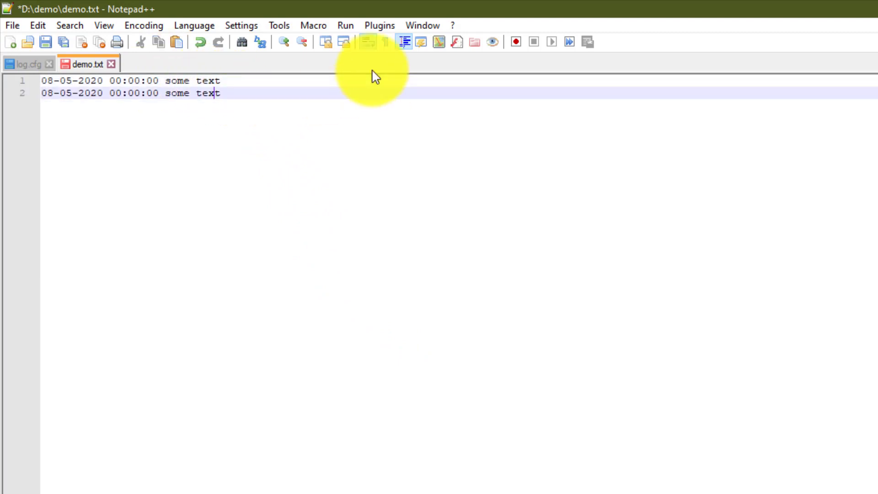
{"action": "type", "text": "mor"}
{"action": "key", "text": "BackSpace"}
{"action": "type", "text": "re"}
{"action": "key", "text": "ctrl+s"}
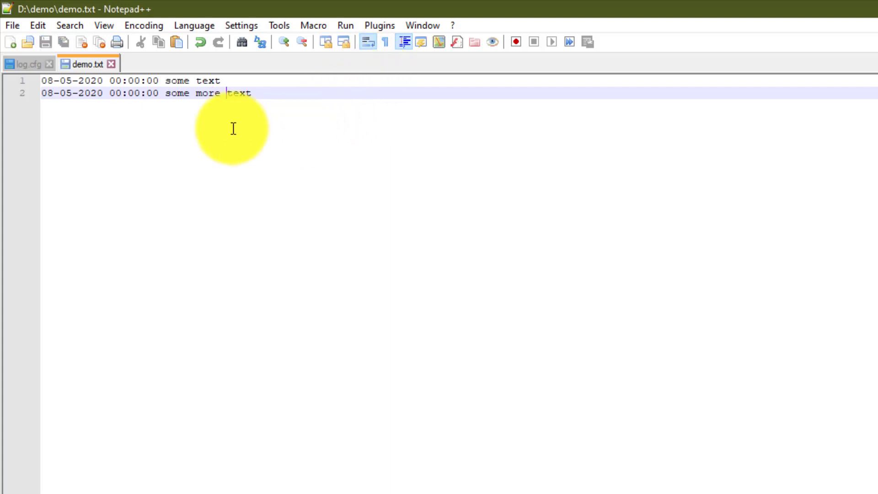
- Switch back to the Splunk search page in the browser
{"action": "key", "text": "alt+Tab"}
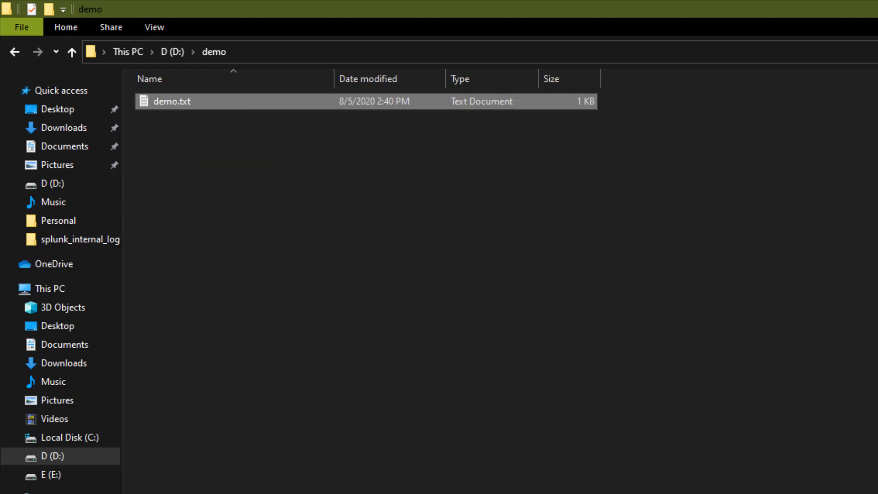
{"action": "key", "text": "alt+Tab"}
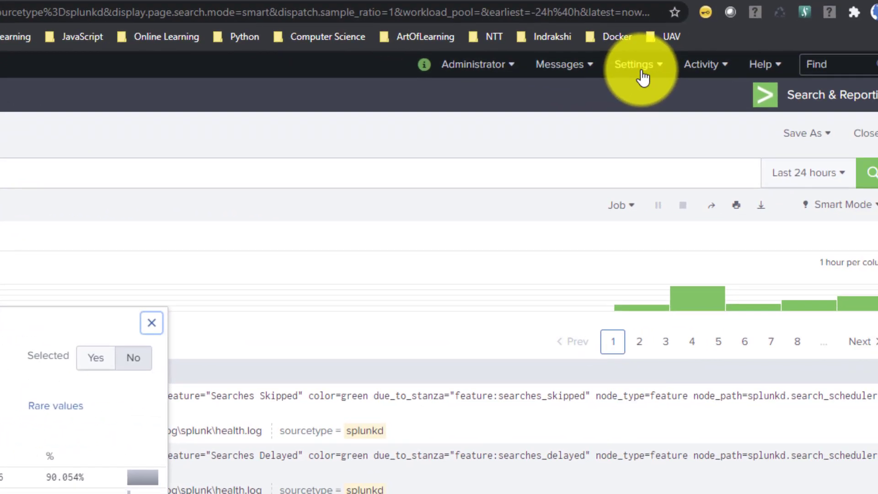
- Open the data inputs page in a separate browser tab and start adding a new Files & Directories input
{"action": "left_click", "coordinate": [638, 65]}
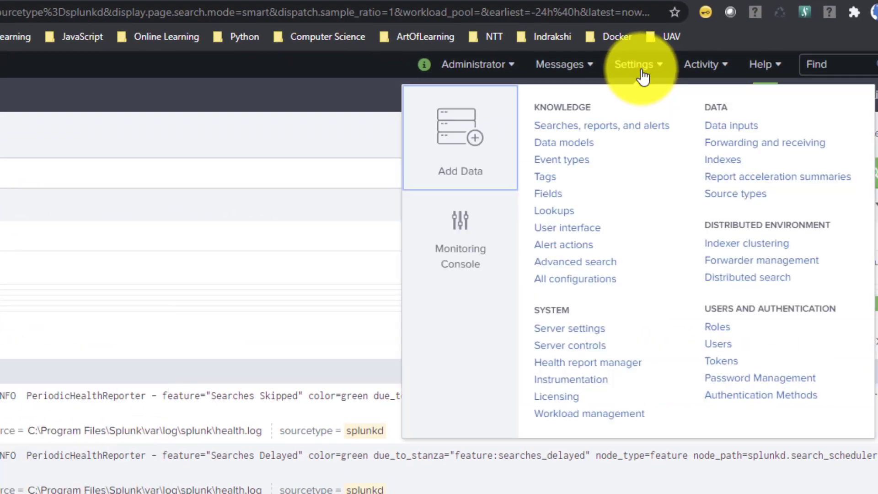
{"action": "right_click", "coordinate": [733, 132]}
{"action": "left_click", "coordinate": [770, 136]}
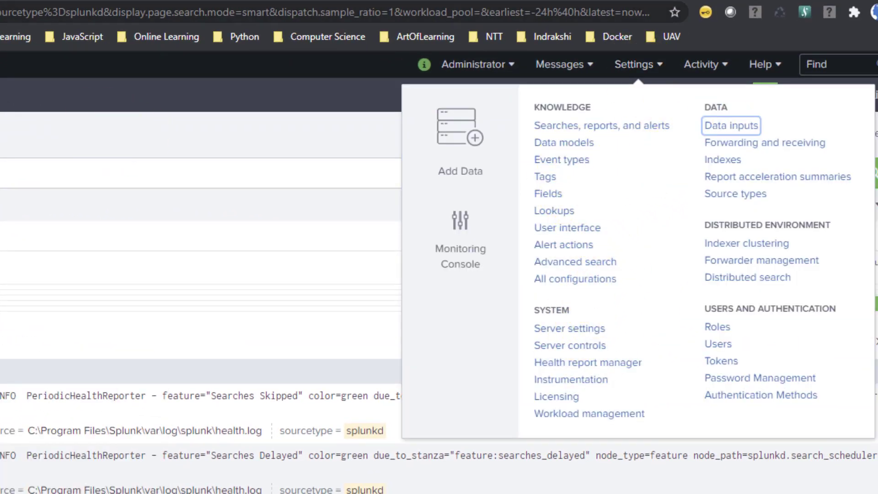
{"action": "key", "text": "ctrl+Tab"}
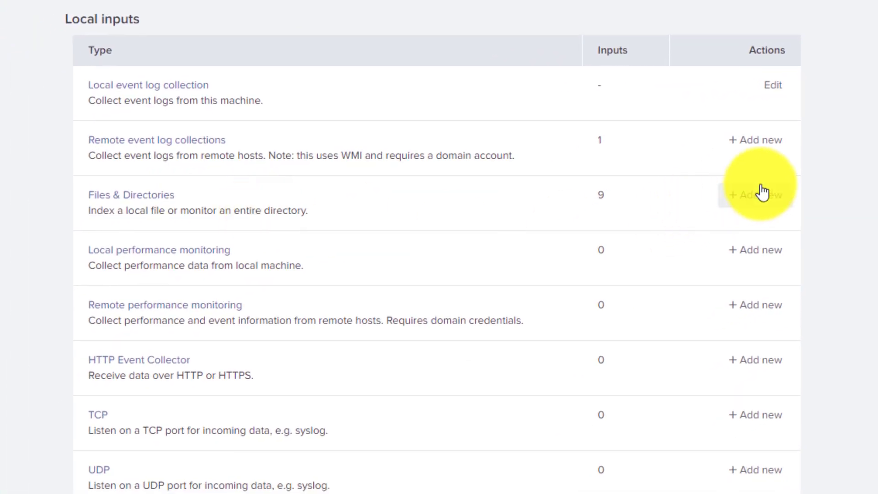
{"action": "left_click", "coordinate": [691, 237]}
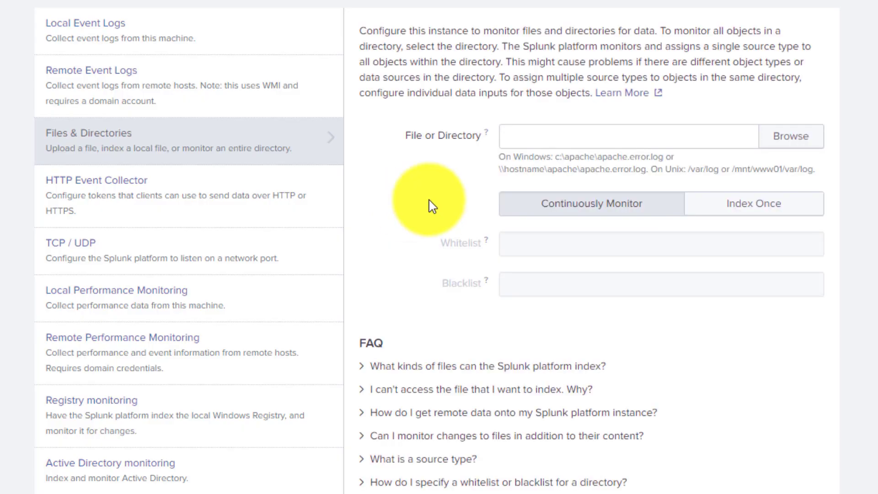
- Browse the D:\ drive and select the demo folder as the file or directory to monitor
{"action": "left_click", "coordinate": [812, 146]}
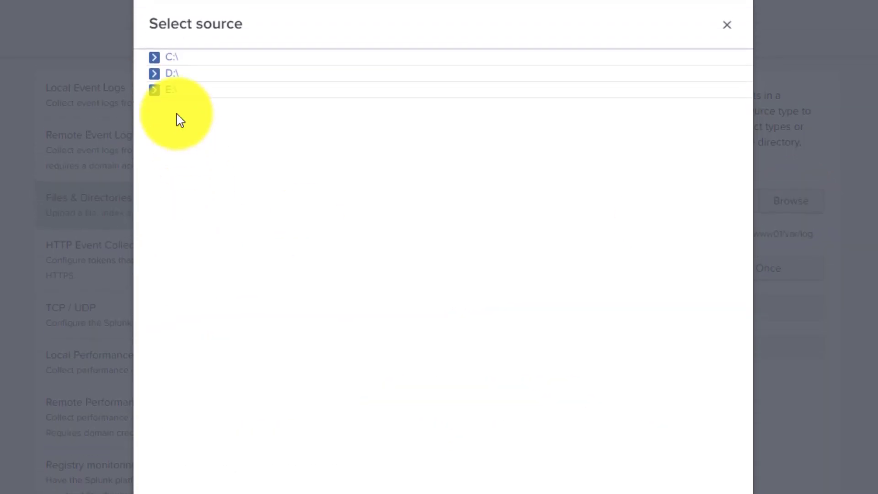
{"action": "left_click", "coordinate": [154, 74]}
{"action": "left_click", "coordinate": [173, 90]}
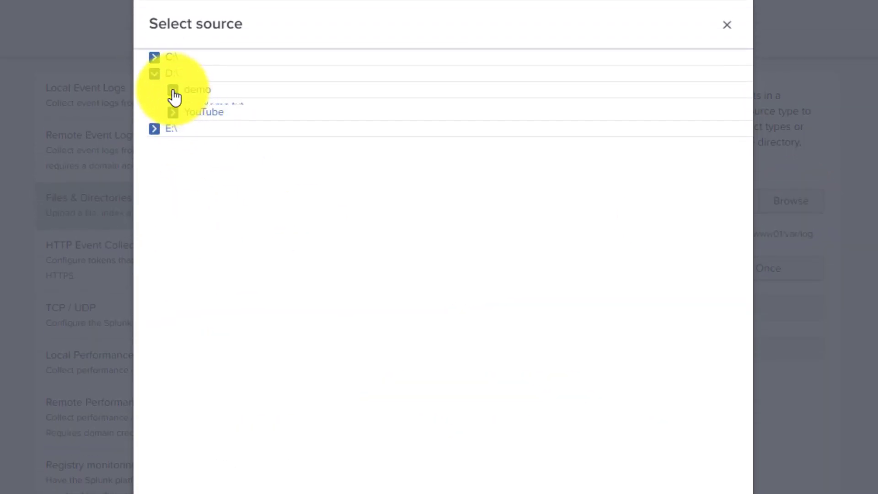
{"action": "left_click", "coordinate": [194, 91]}
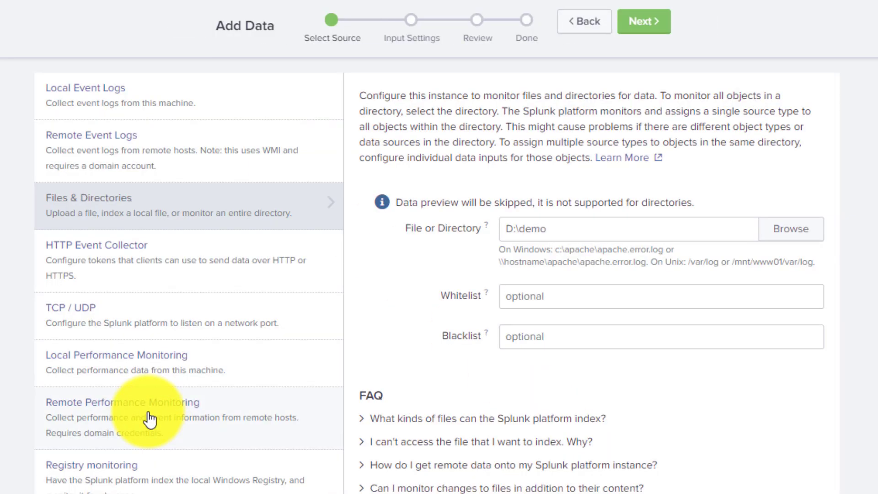
- Accept the default input settings with the main index and submit the directory monitor for D:\demo
{"action": "left_click", "coordinate": [636, 22]}
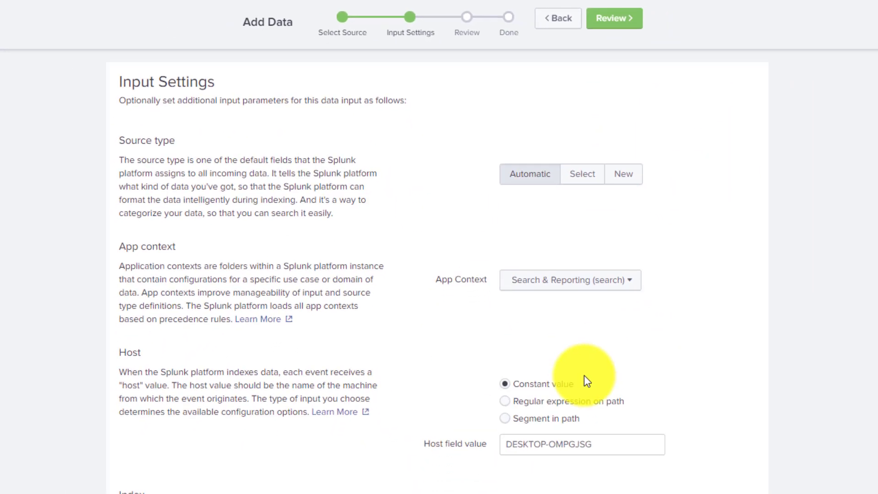
{"action": "left_click", "coordinate": [526, 440]}
{"action": "left_click", "coordinate": [455, 401]}
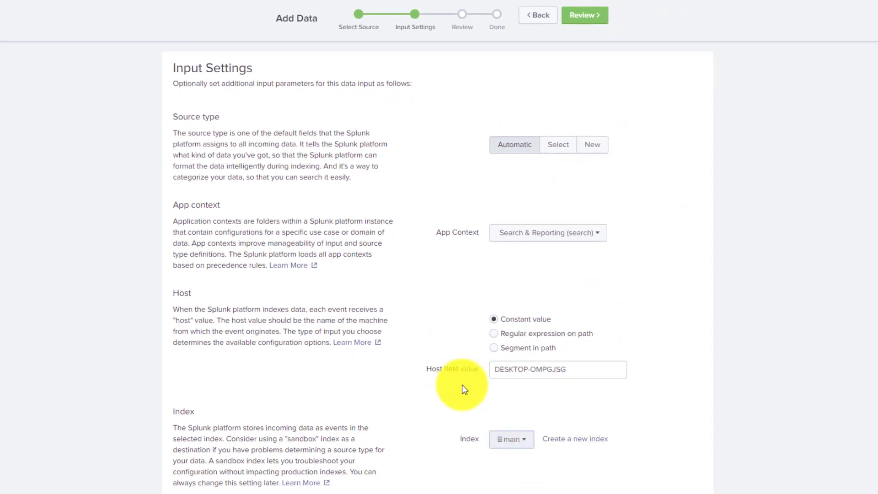
{"action": "left_click", "coordinate": [586, 18]}
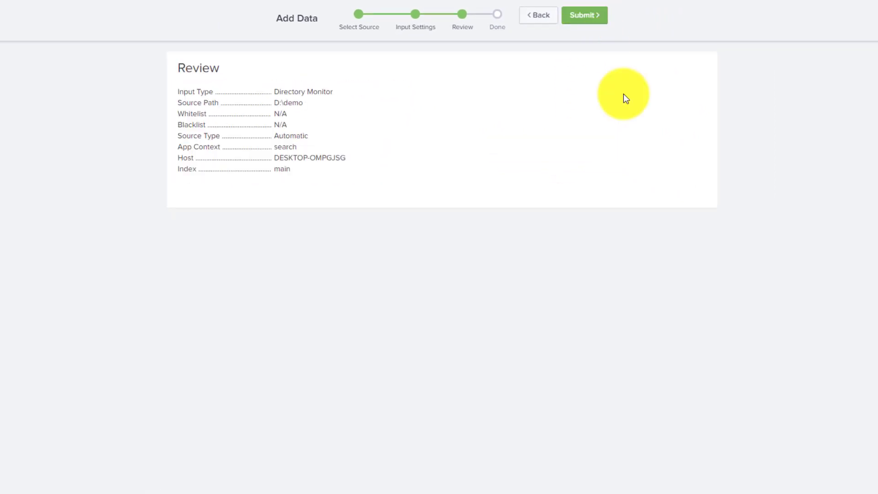
{"action": "left_click", "coordinate": [581, 15]}
- Return to the index=_internal sourcetype=splunkd search and run it over the last 15 minutes
{"action": "left_click", "coordinate": [242, 121]}
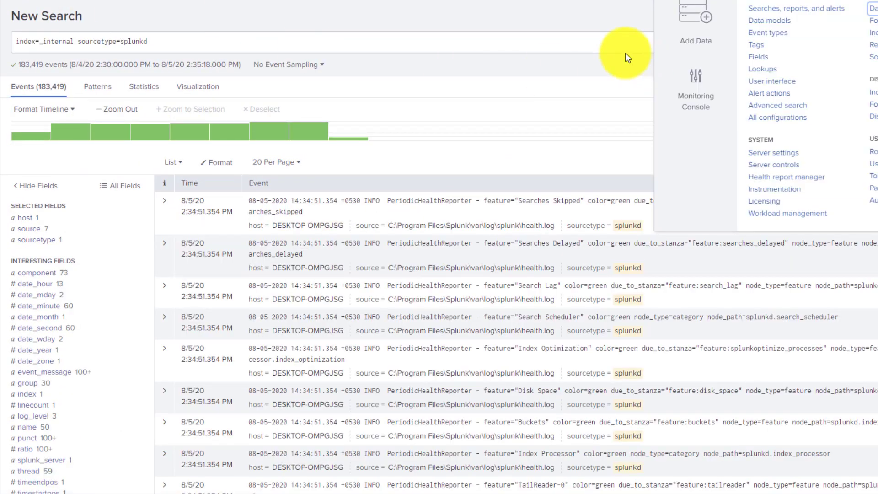
{"action": "left_click", "coordinate": [584, 43]}
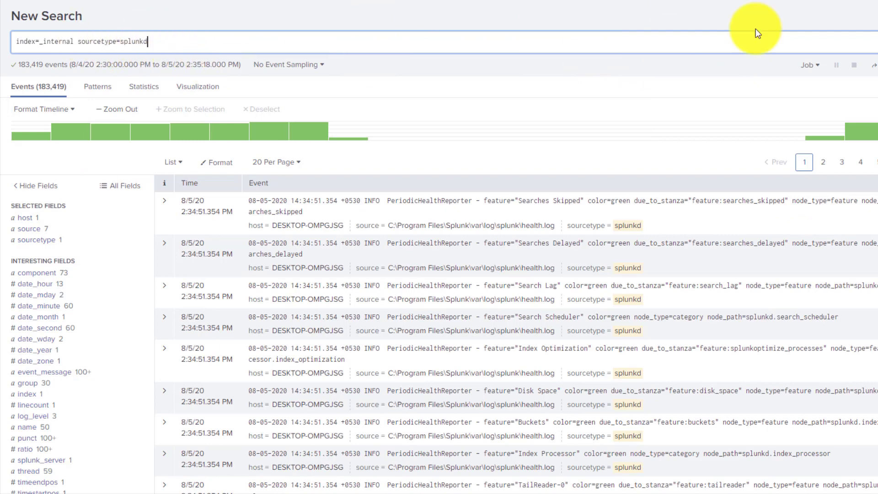
{"action": "left_click", "coordinate": [871, 41]}
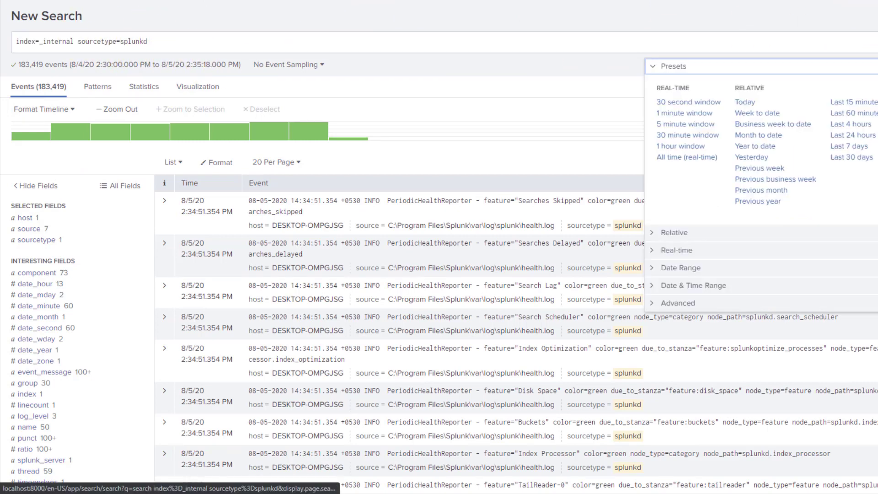
{"action": "left_click", "coordinate": [848, 104]}
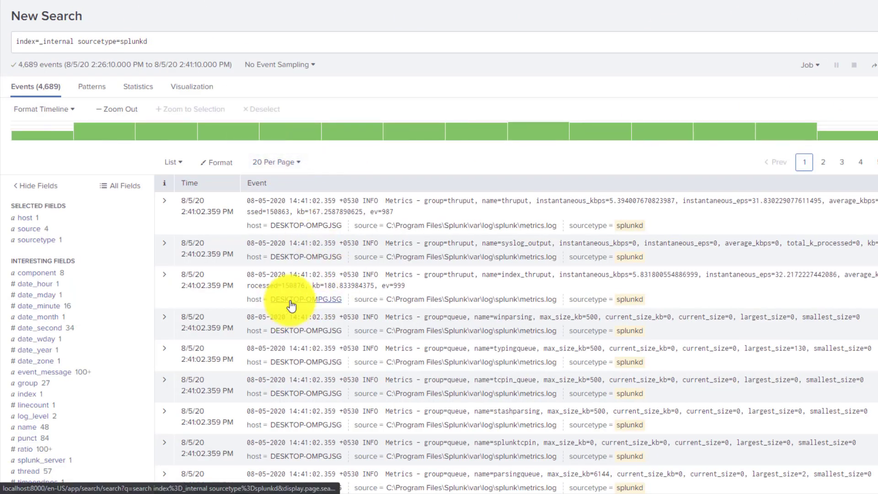
- Review the component field's values, noting TailingProcessor and TailReader, and filter the events to component=TailingProcessor
{"action": "left_click", "coordinate": [33, 274]}
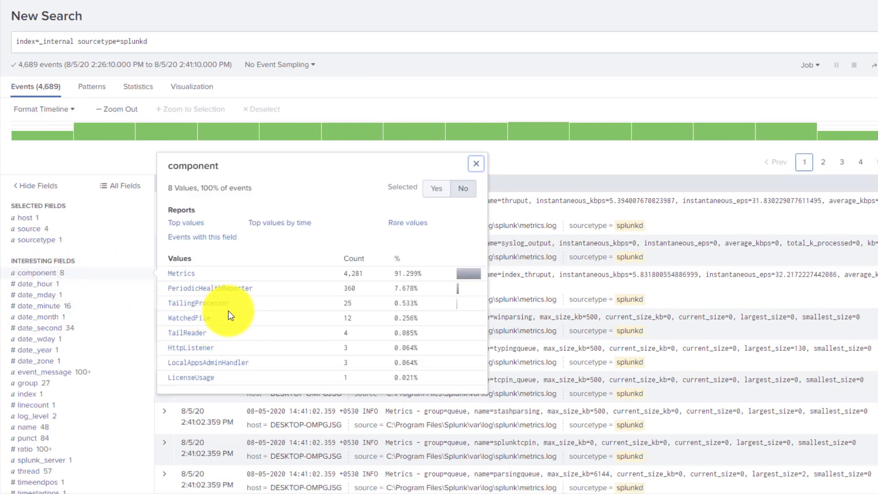
{"action": "left_click_drag", "start_coordinate": [233, 306], "coordinate": [169, 303]}
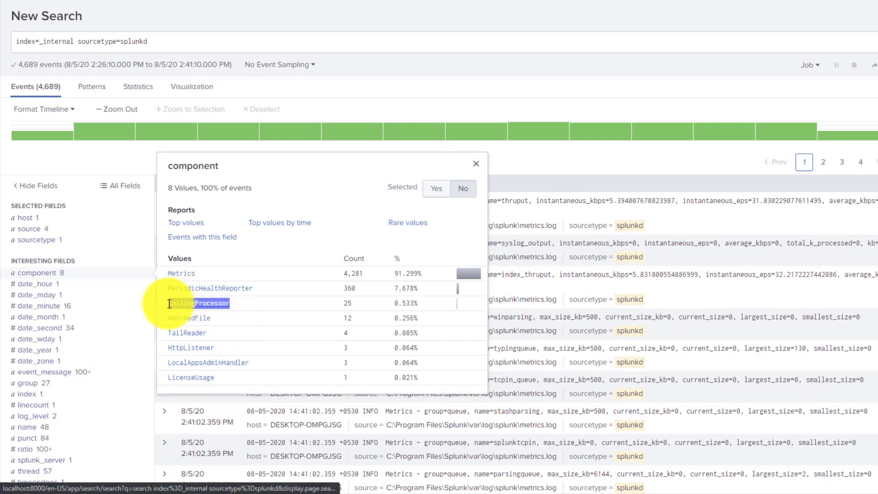
{"action": "left_click_drag", "start_coordinate": [211, 334], "coordinate": [158, 342]}
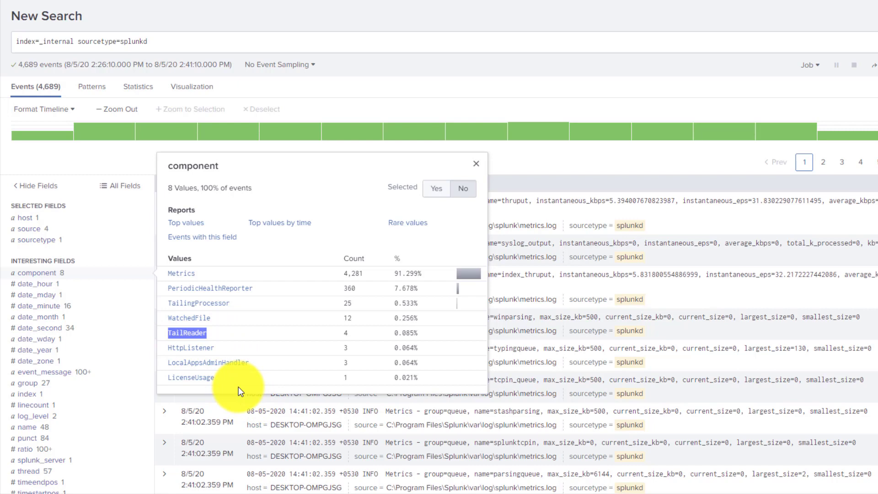
{"action": "left_click", "coordinate": [200, 304]}
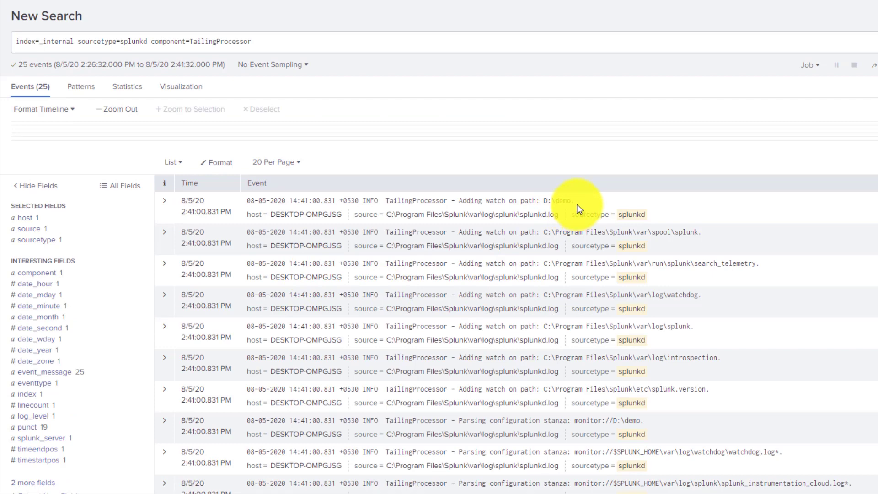
- Examine the watched paths in the TailingProcessor events, focusing on the entry for D:\demo
{"action": "left_click_drag", "start_coordinate": [383, 200], "coordinate": [588, 208]}
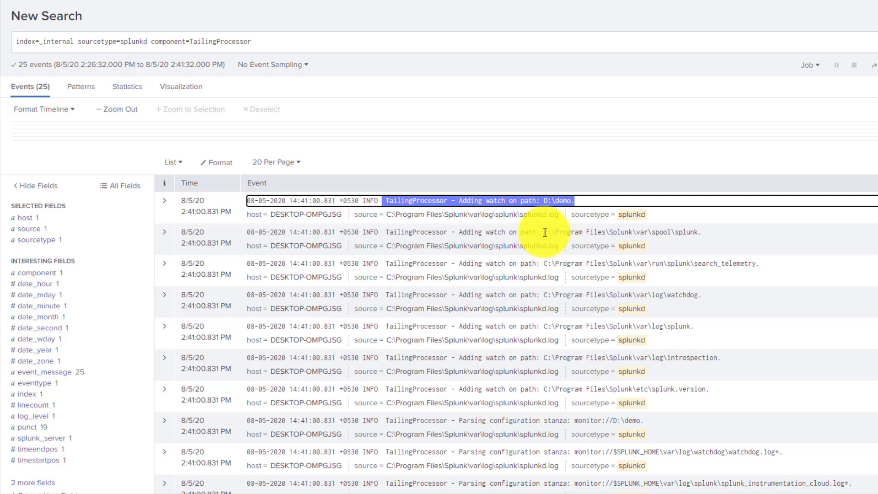
{"action": "left_click_drag", "start_coordinate": [543, 232], "coordinate": [714, 230]}
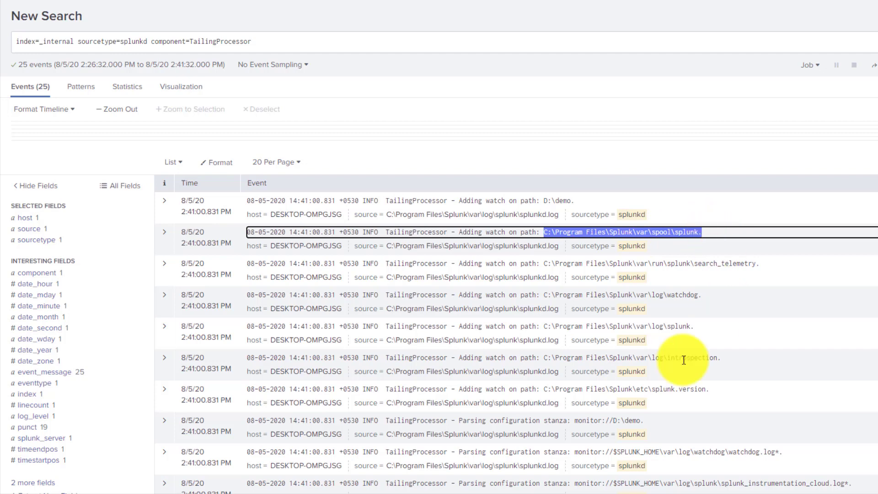
{"action": "scroll", "coordinate": [594, 366], "scroll_direction": "down", "scroll_amount": 2}
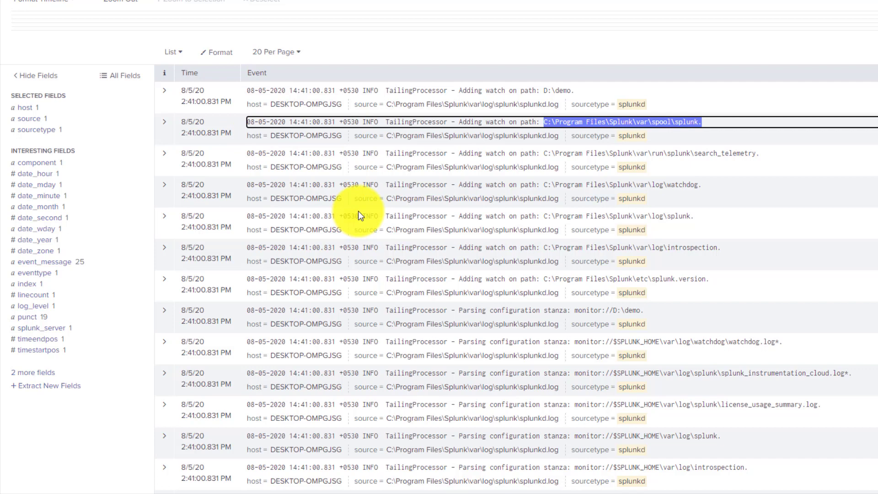
{"action": "scroll", "coordinate": [358, 210], "scroll_direction": "up", "scroll_amount": 3}
{"action": "left_click_drag", "start_coordinate": [582, 204], "coordinate": [382, 199]}
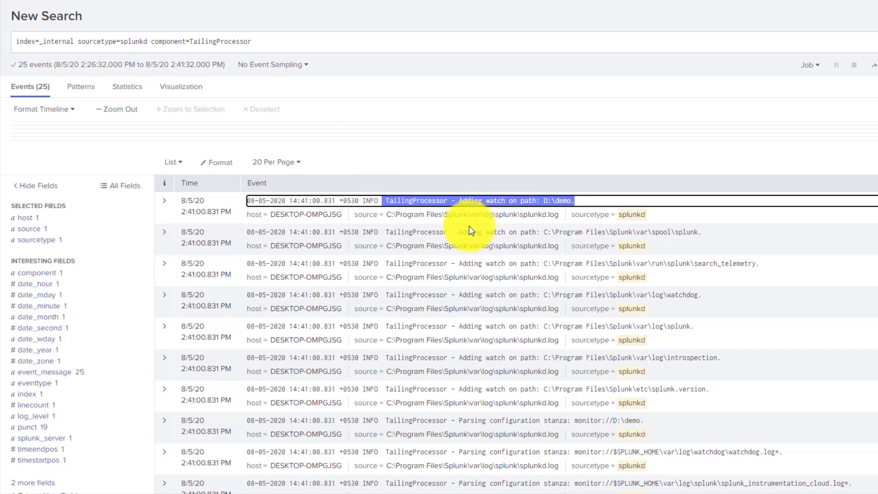
{"action": "left_click_drag", "start_coordinate": [152, 45], "coordinate": [282, 35]}
{"action": "key", "text": "BackSpace"}
{"action": "key", "text": "Return"}
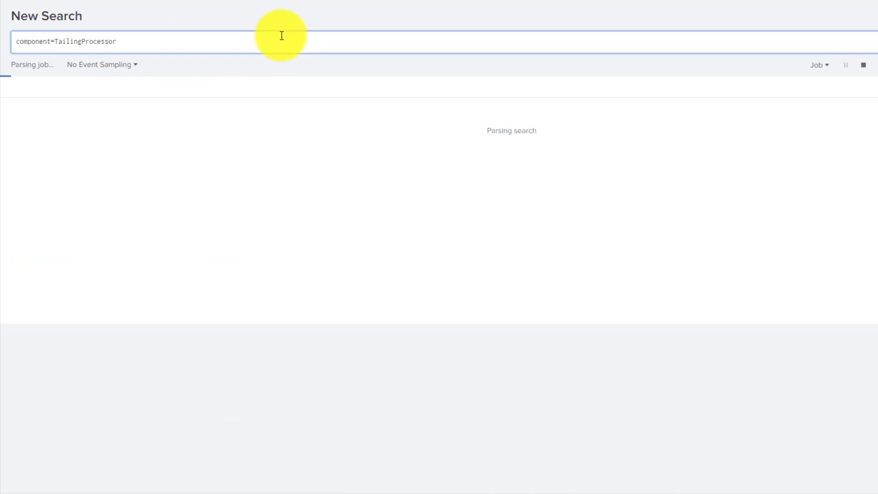
{"action": "key", "text": "ctrl+z"}
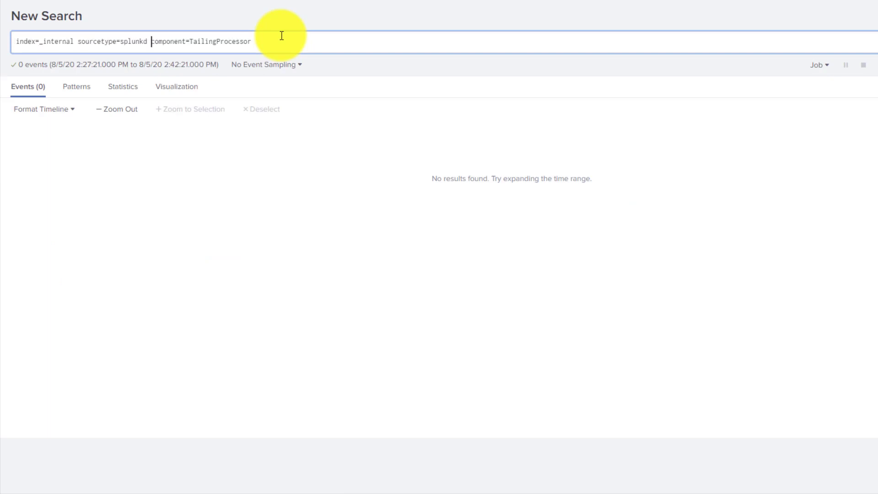
- Rerun the splunkd search without the component=TailingProcessor filter and narrow it to the TailReader component
{"action": "left_click", "coordinate": [259, 44], "text": "shift"}
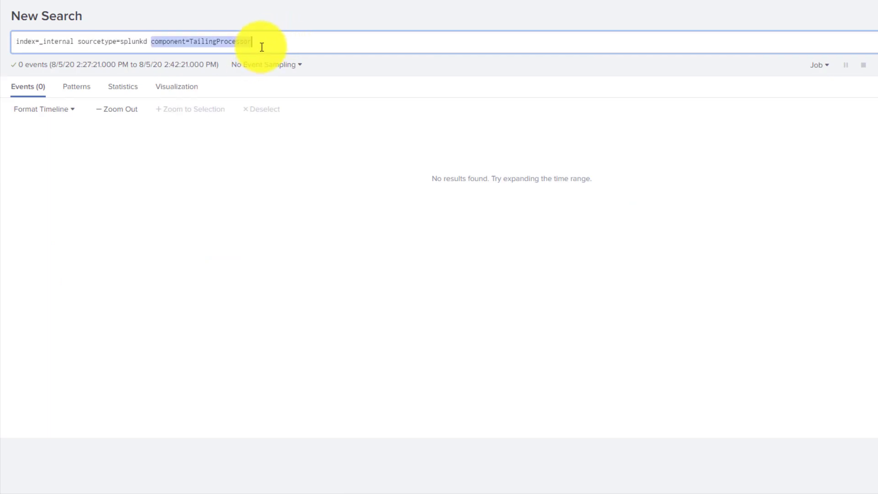
{"action": "key", "text": "BackSpace"}
{"action": "key", "text": "BackSpace"}
{"action": "key", "text": "Return"}
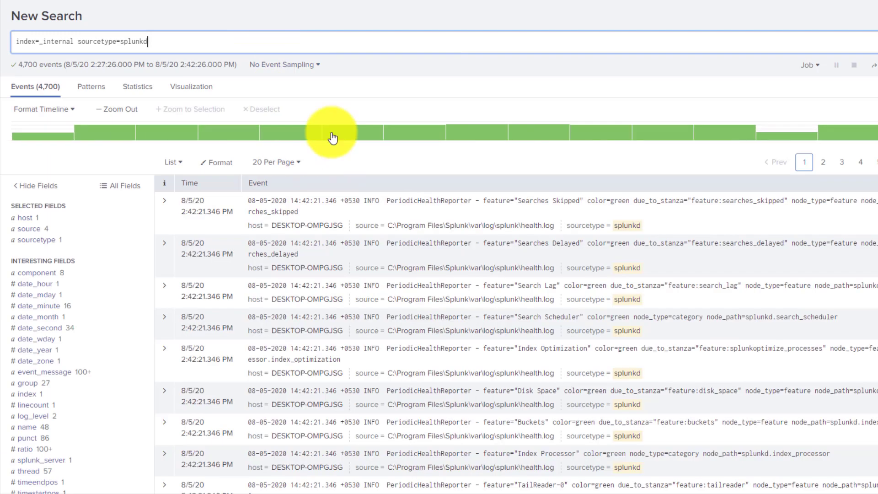
{"action": "left_click", "coordinate": [46, 273]}
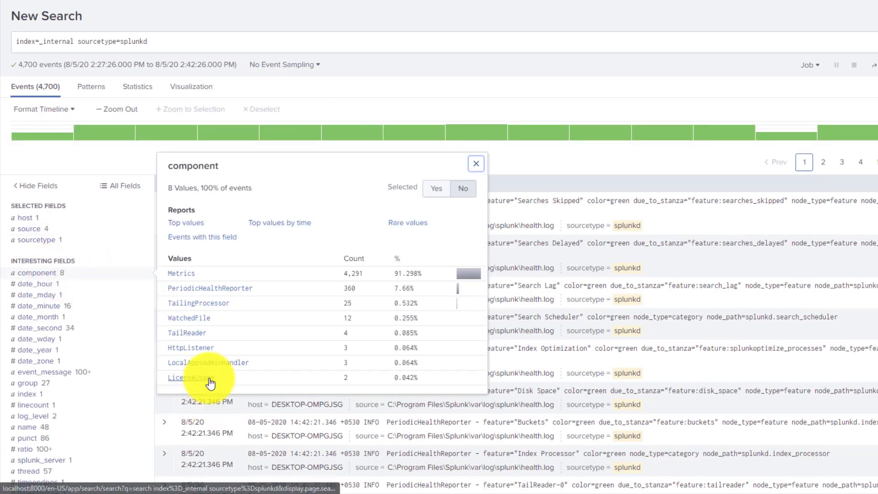
{"action": "left_click", "coordinate": [194, 334]}
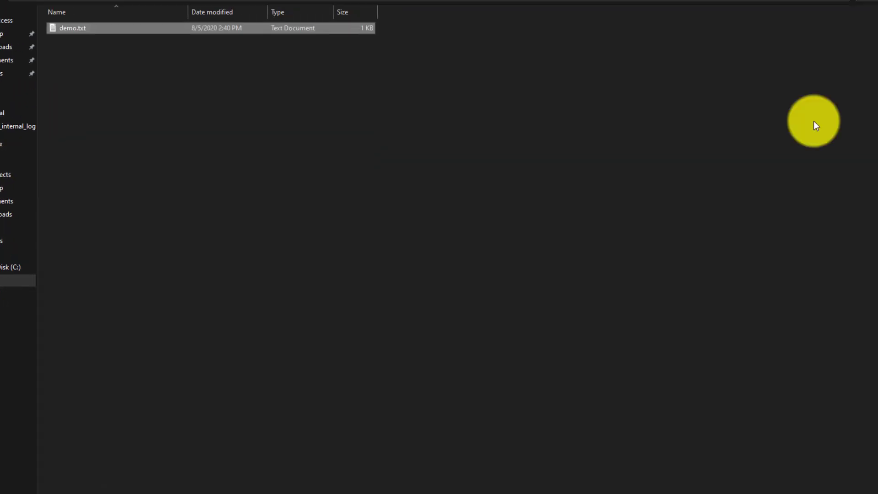
- Switch to File Explorer and create a text document named demo1.txt at the root of the D: drive
{"action": "left_click", "coordinate": [35, 39]}
{"action": "right_click", "coordinate": [47, 158]}
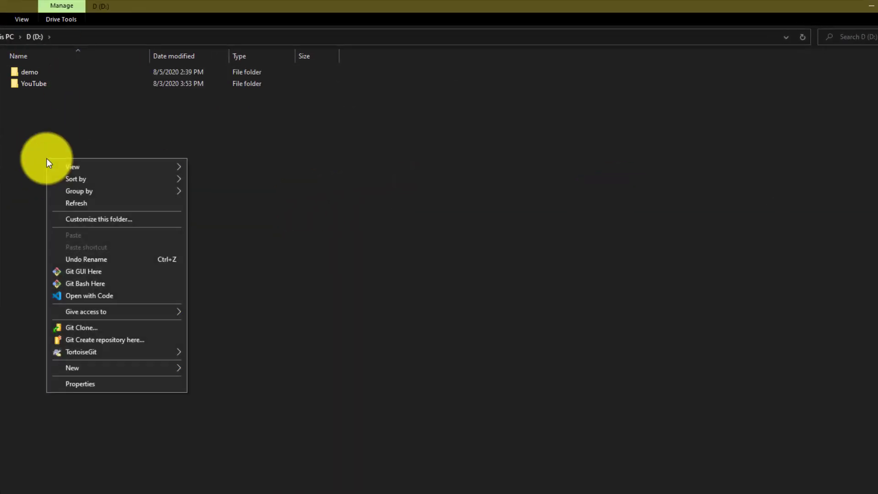
{"action": "mouse_move", "coordinate": [106, 367]}
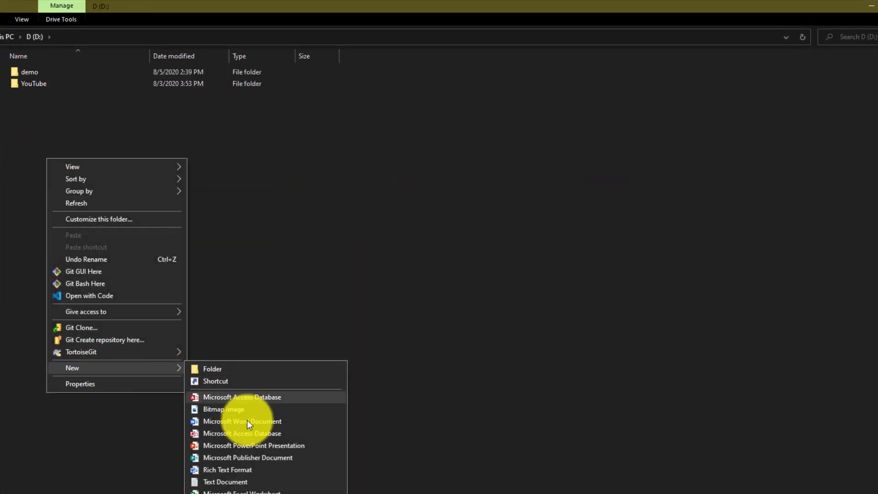
{"action": "left_click", "coordinate": [228, 482]}
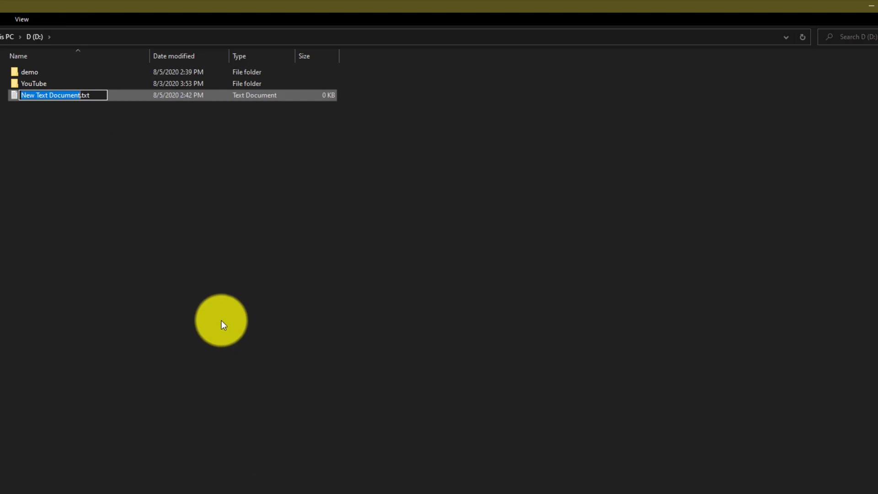
{"action": "type", "text": "demo1"}
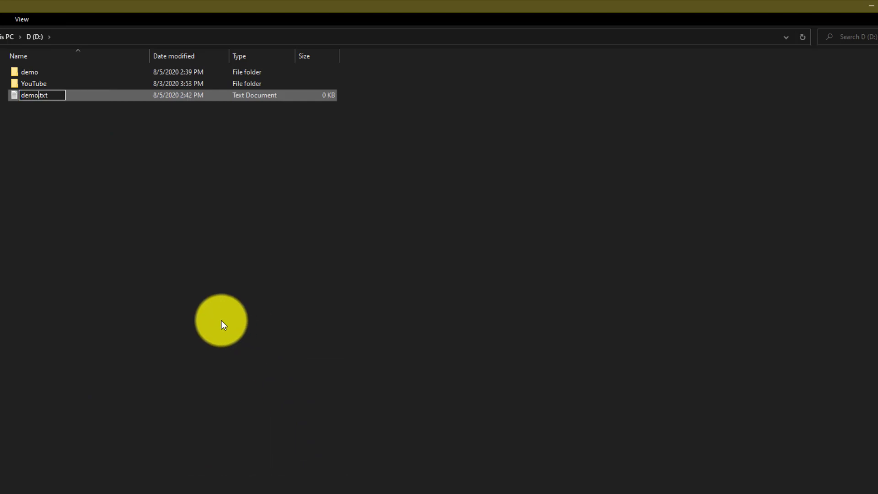
{"action": "key", "text": "Return"}
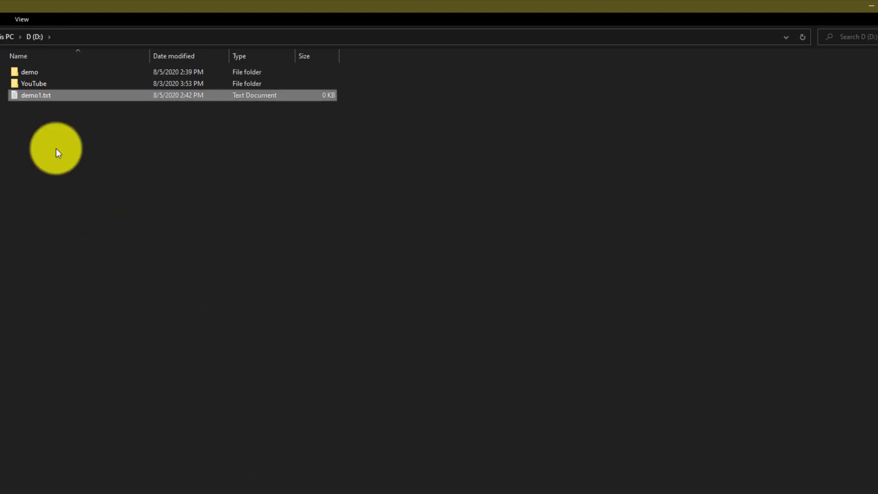
- Open demo1.txt in Notepad++ and bring up the demo.txt file with the sample log lines
{"action": "right_click", "coordinate": [33, 97]}
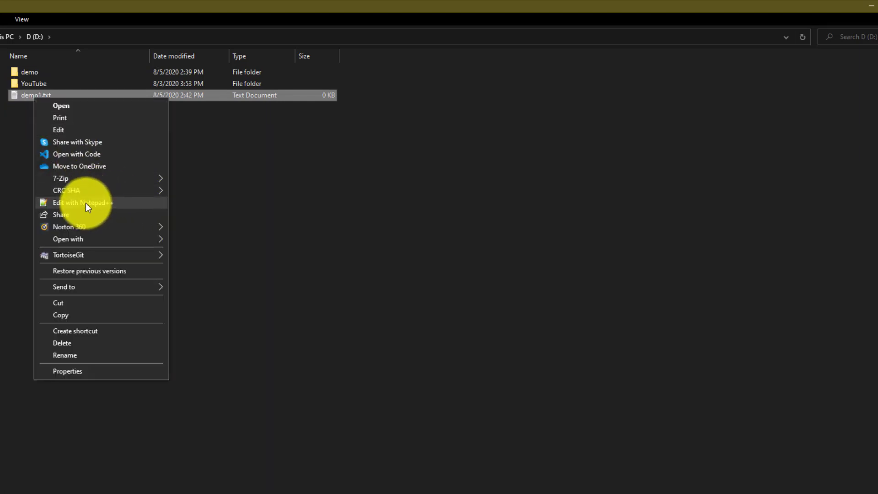
{"action": "left_click", "coordinate": [86, 202]}
{"action": "left_click", "coordinate": [1, 45]}
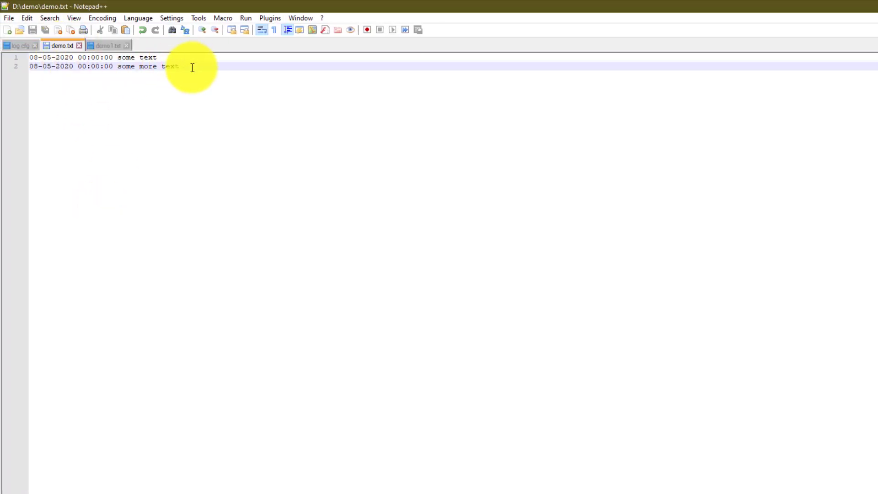
- Copy the second log line from demo.txt into the empty demo1.txt file
{"action": "left_click", "coordinate": [2, 68]}
{"action": "key", "text": "ctrl+c"}
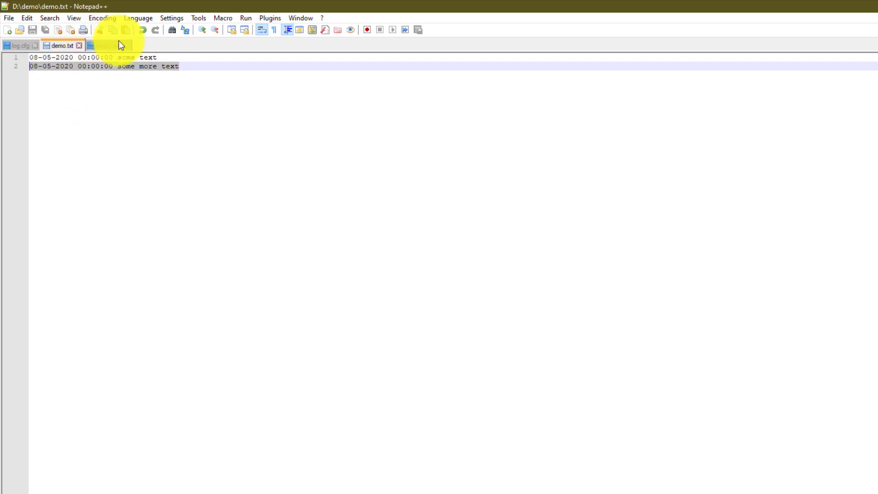
{"action": "left_click", "coordinate": [114, 44]}
{"action": "key", "text": "ctrl+v"}
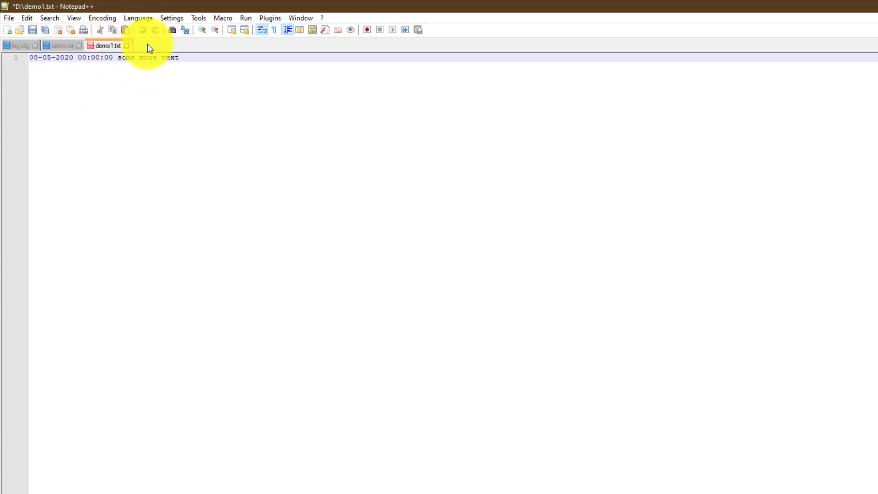
- Replace the word "more" with "archived" in the demo1.txt log line and save the file
{"action": "double_click", "coordinate": [147, 58]}
{"action": "type", "text": "archi"}
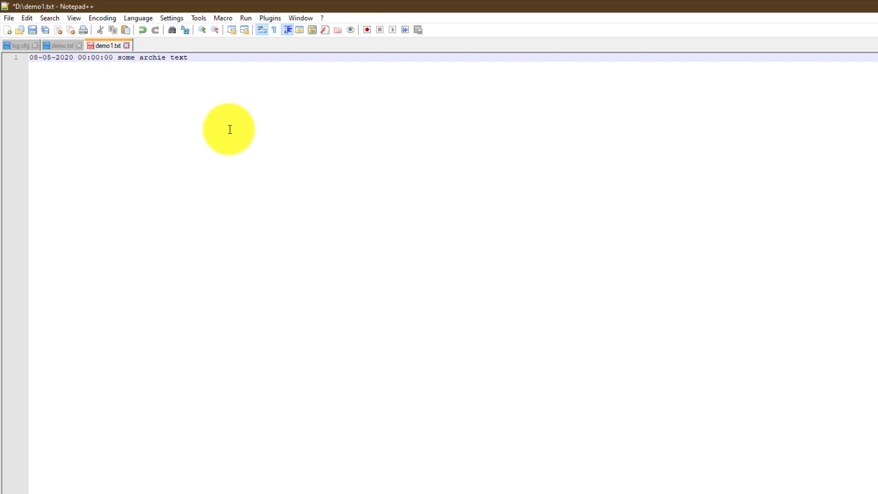
{"action": "type", "text": "ved"}
{"action": "key", "text": "ctrl+s"}
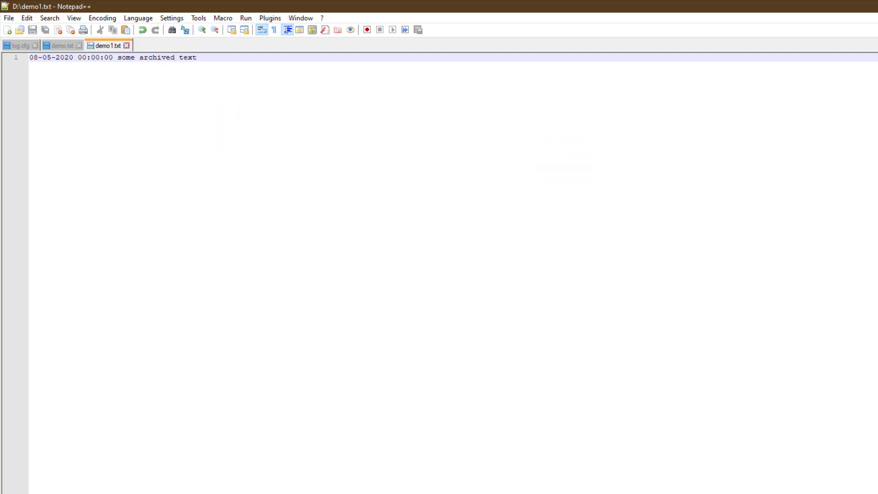
- Switch to File Explorer and compress demo1.txt with 7-Zip into demo1.tar, using the tar format
{"action": "key", "text": "alt+Tab"}
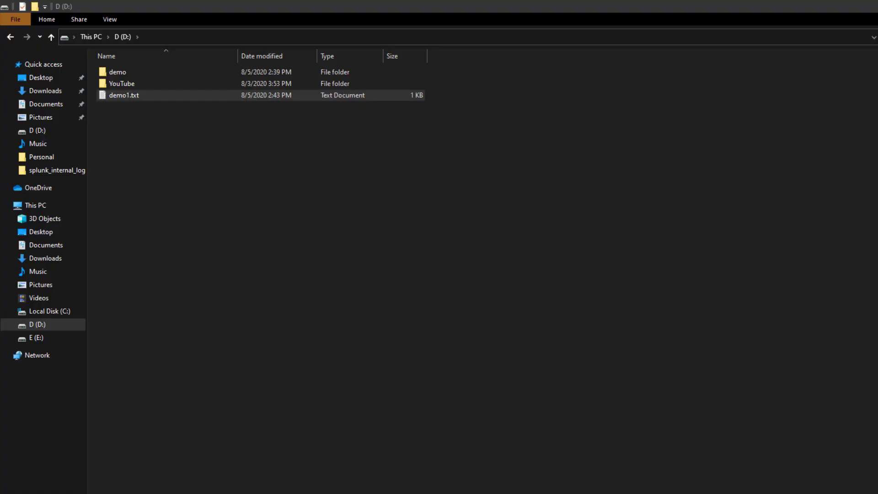
{"action": "right_click", "coordinate": [126, 98]}
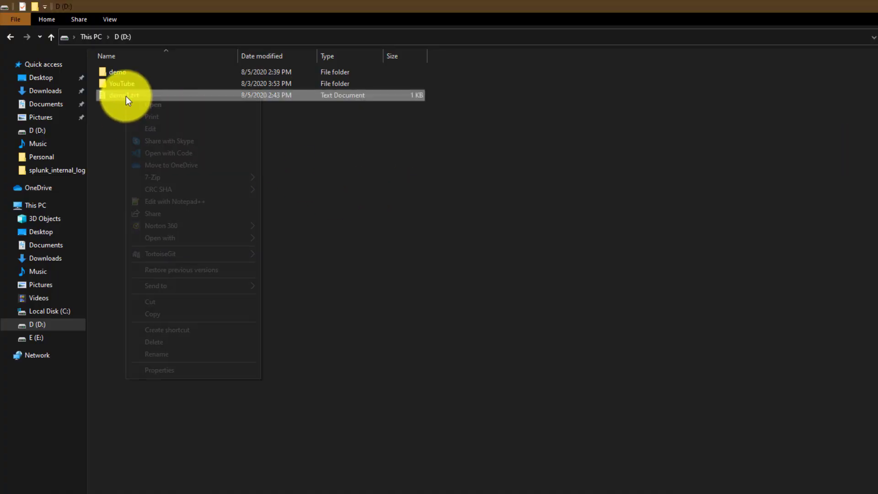
{"action": "mouse_move", "coordinate": [232, 176]}
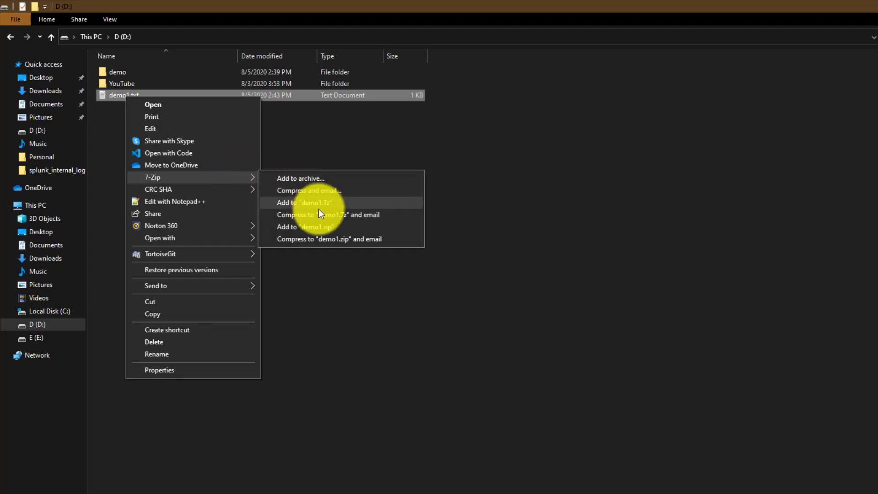
{"action": "left_click", "coordinate": [309, 177]}
{"action": "left_click", "coordinate": [476, 180]}
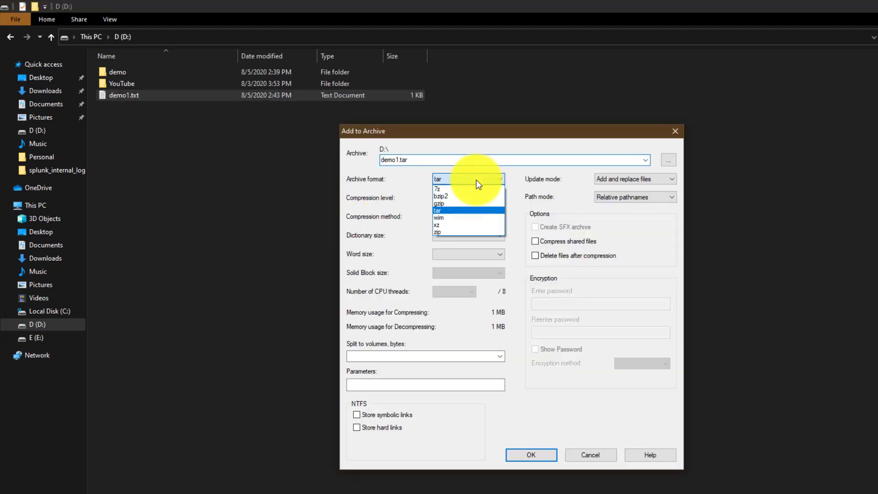
{"action": "left_click", "coordinate": [476, 179]}
{"action": "left_click", "coordinate": [536, 453]}
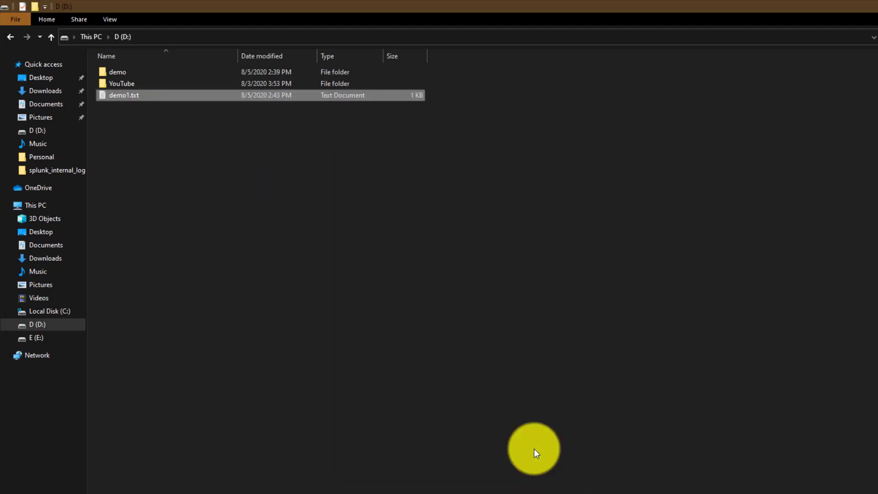
- Place the demo1.tar archive in the monitored D:\demo folder
{"action": "left_click", "coordinate": [132, 106]}
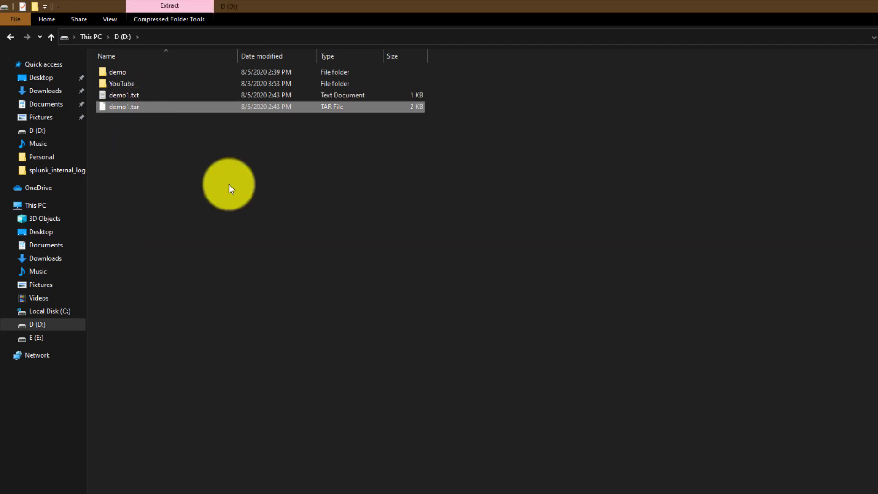
{"action": "double_click", "coordinate": [124, 71]}
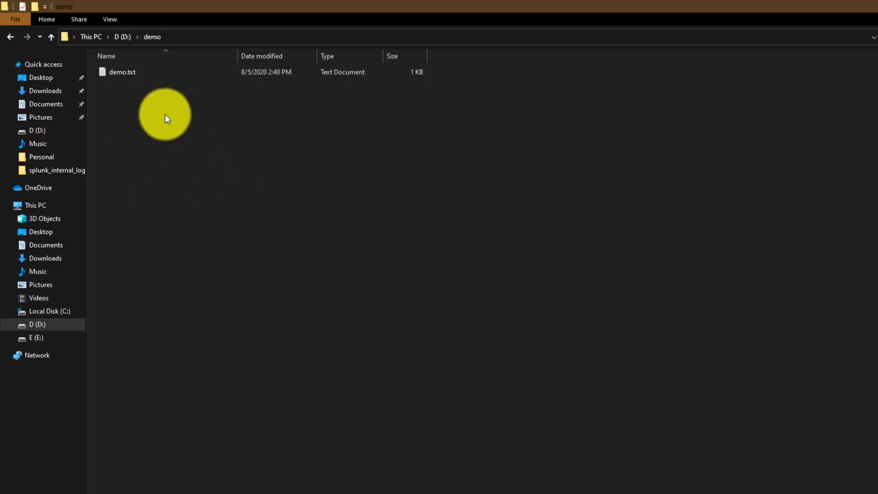
{"action": "key", "text": "ctrl+v"}
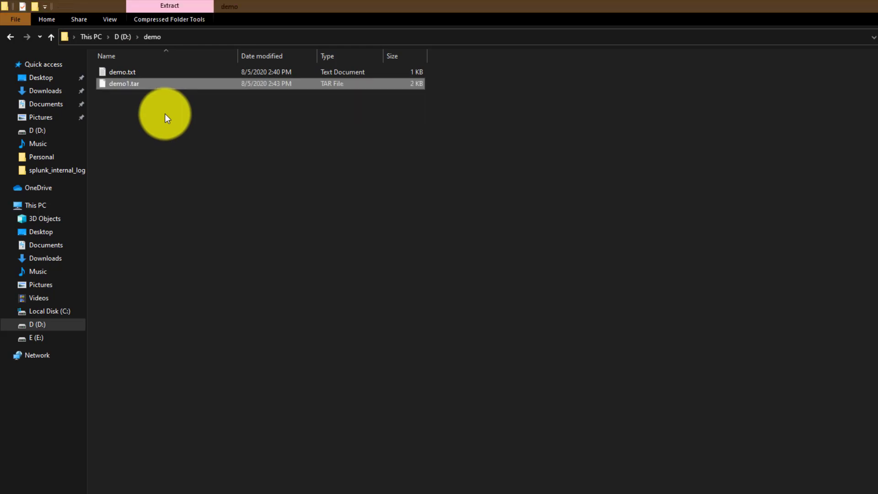
{"action": "left_click", "coordinate": [397, 149]}
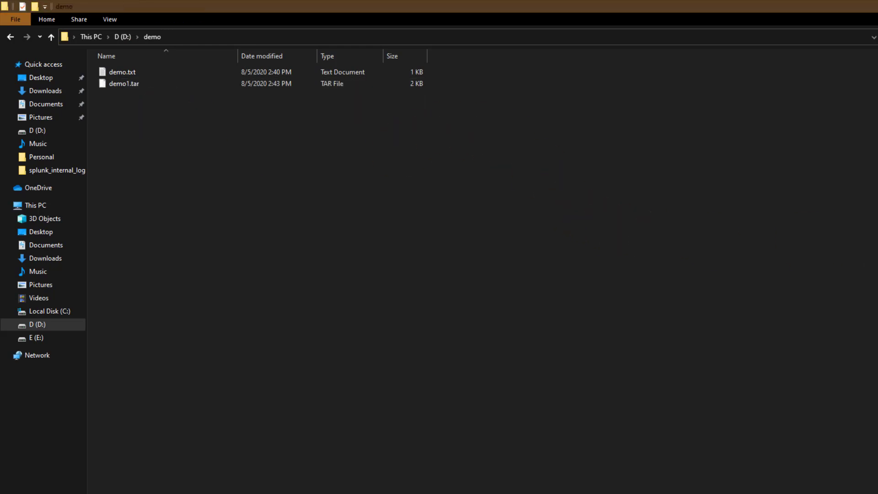
- Switch to Splunk and rerun the splunkd search filtered by component=TailReader to check how the archive is handled
{"action": "key", "text": "alt+Tab"}
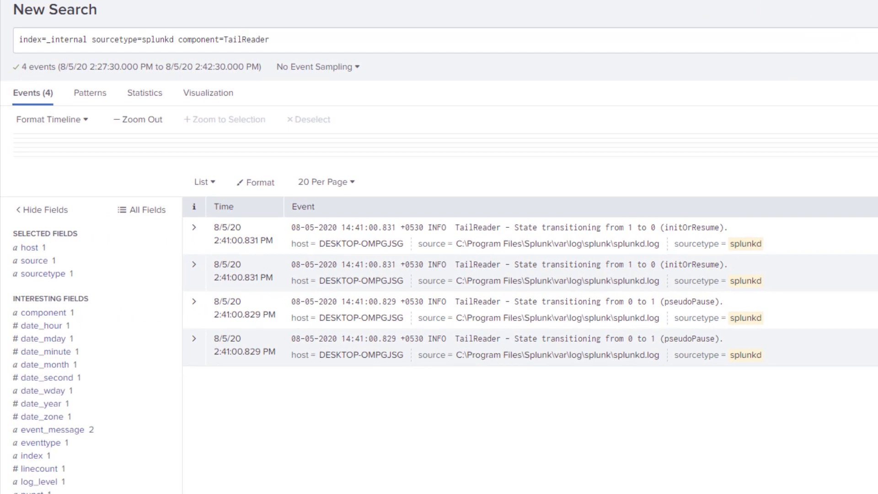
{"action": "key", "text": "Return"}
- Rerun the splunkd search without the component=TailReader filter and narrow it to the ArchiveProcessor component
{"action": "left_click_drag", "start_coordinate": [181, 39], "coordinate": [440, 99]}
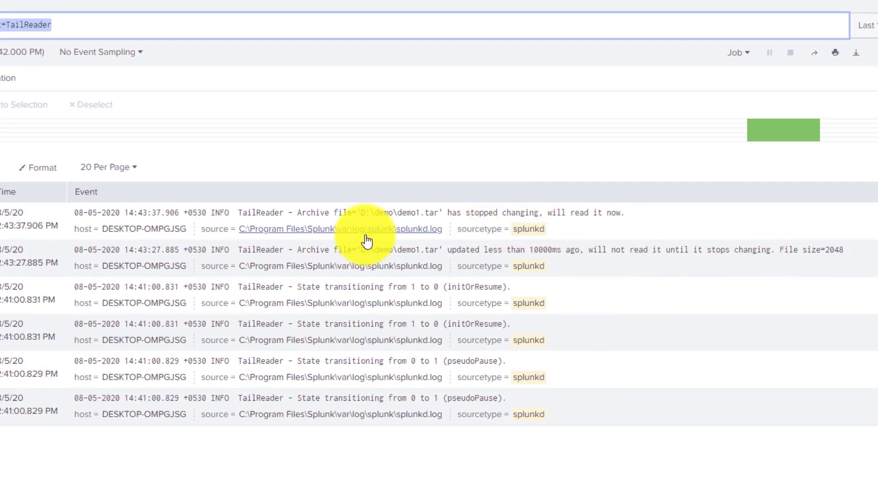
{"action": "key", "text": "BackSpace"}
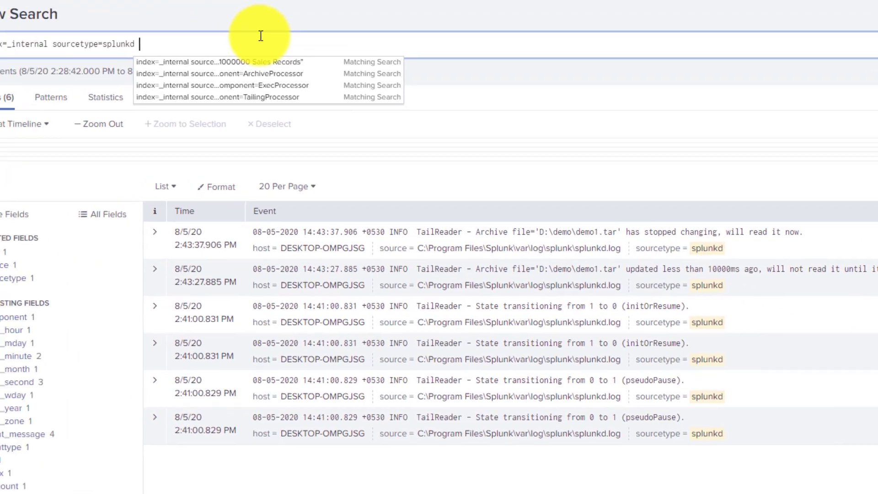
{"action": "key", "text": "Return"}
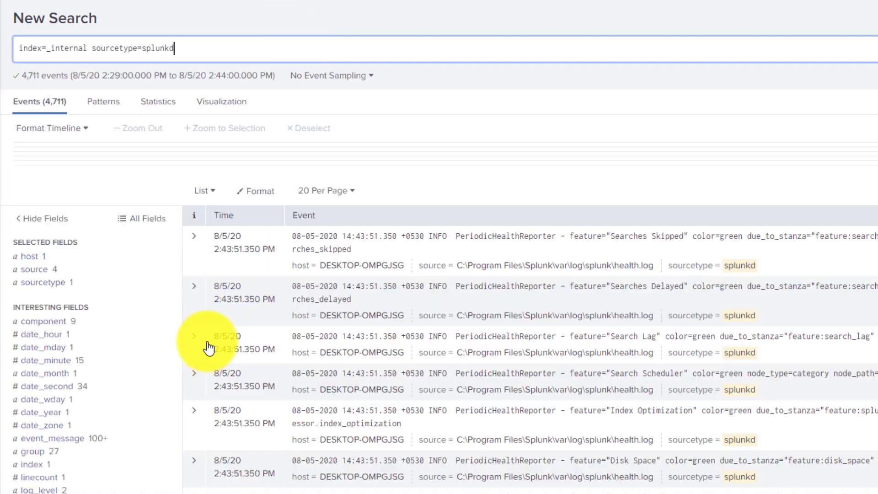
{"action": "left_click", "coordinate": [64, 325]}
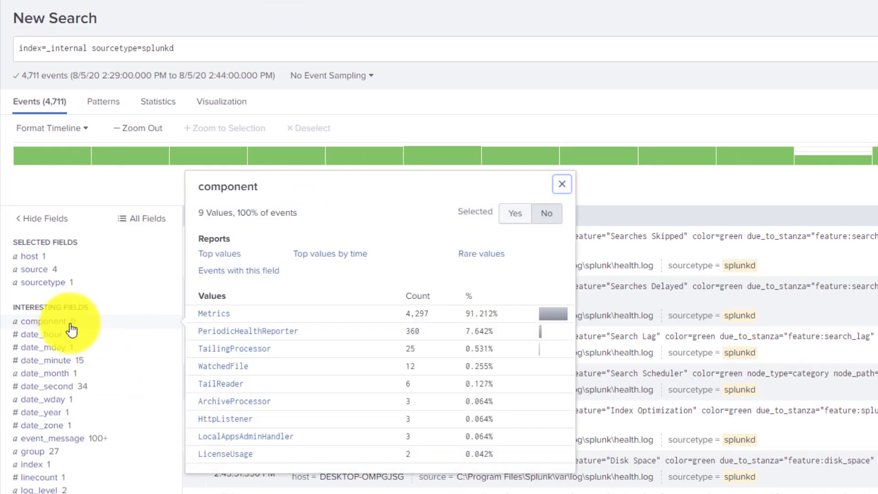
{"action": "left_click", "coordinate": [224, 405]}
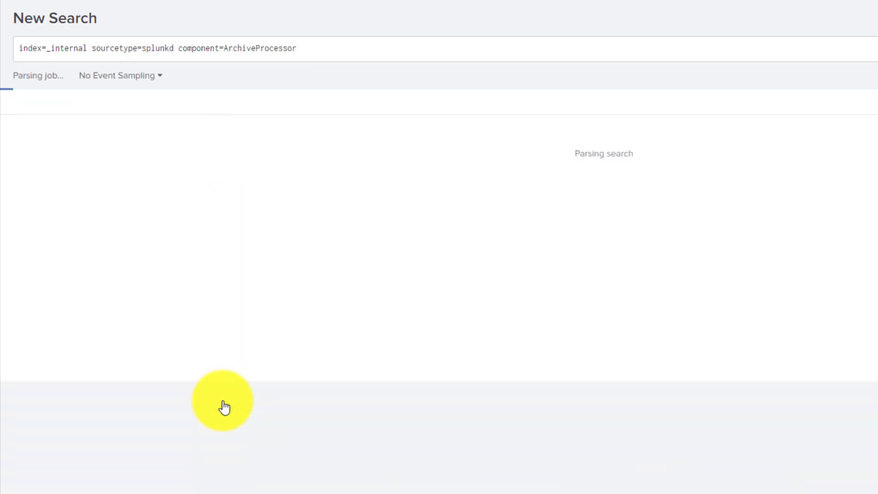
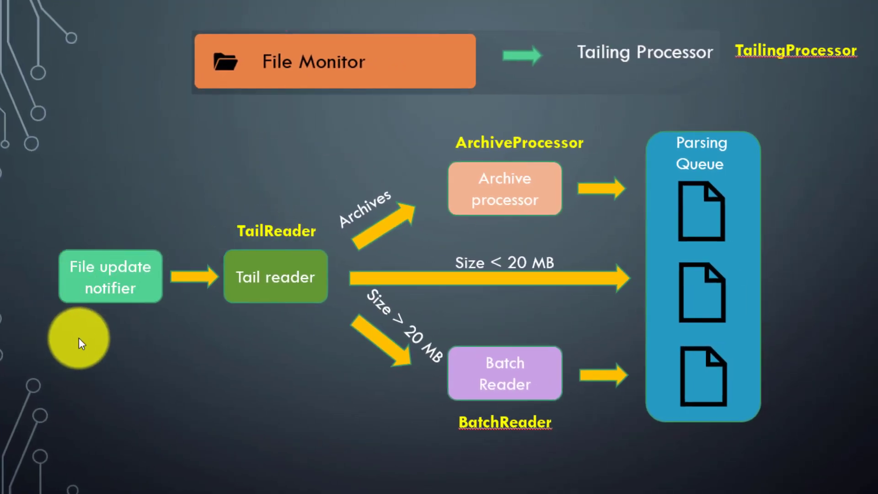
{"action": "key", "text": "Page_Up"}
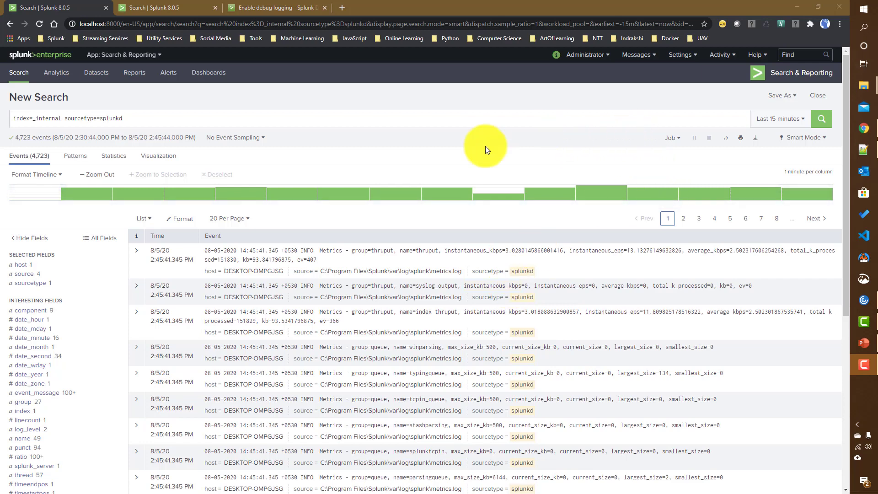
- Examine the values of the component and log_level fields in the index=_internal sourcetype=splunkd events
{"action": "left_click", "coordinate": [36, 310]}
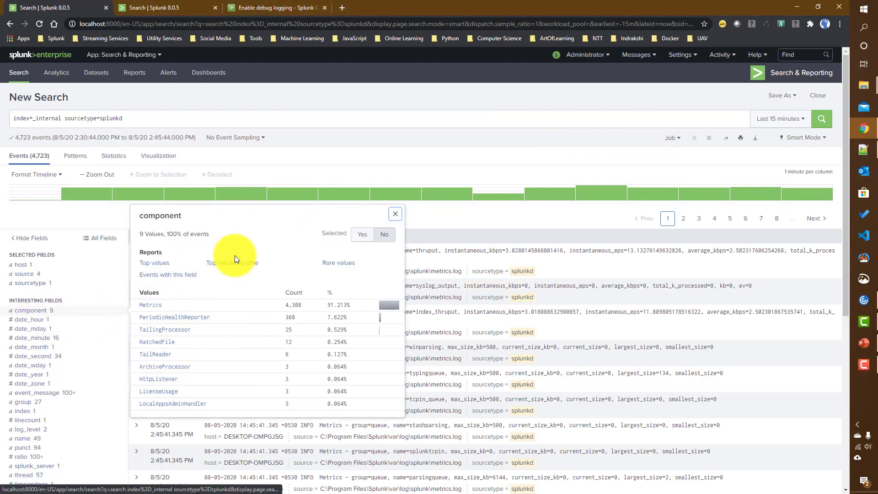
{"action": "left_click", "coordinate": [46, 314]}
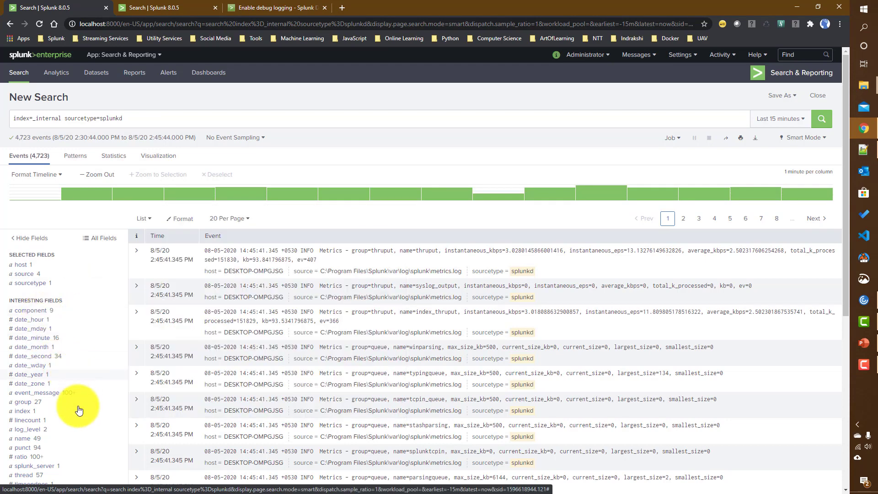
{"action": "scroll", "coordinate": [60, 420], "scroll_direction": "down", "scroll_amount": 2}
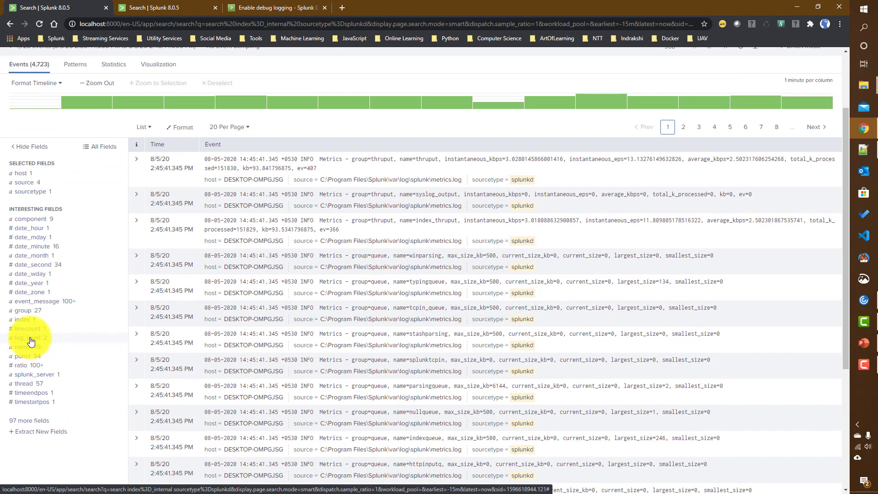
{"action": "left_click", "coordinate": [30, 340]}
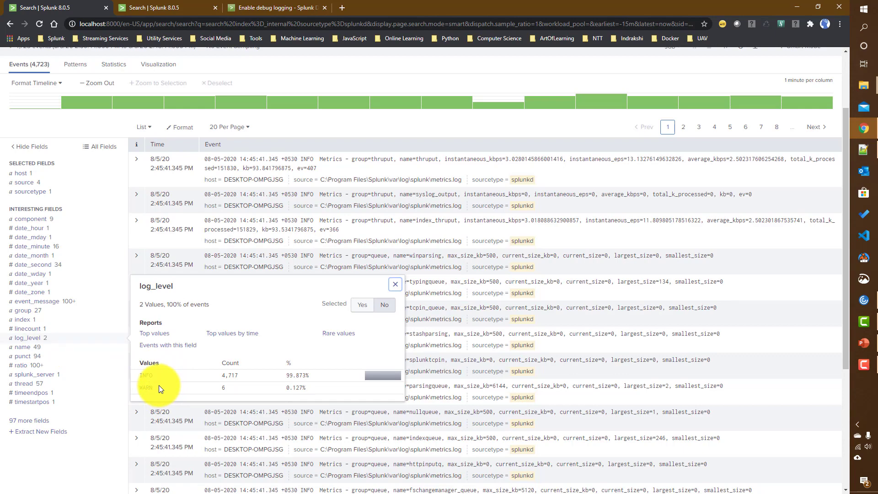
- Read about the internal logging levels from DEBUG to FATAL in the "Enable debug logging" topic of the Troubleshooting Manual
{"action": "left_click", "coordinate": [240, 9]}
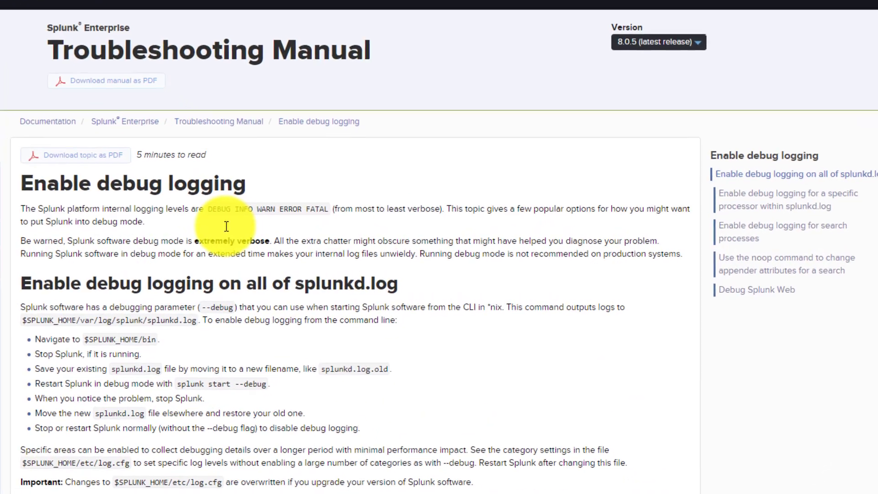
{"action": "scroll", "coordinate": [295, 401], "scroll_direction": "down", "scroll_amount": 1}
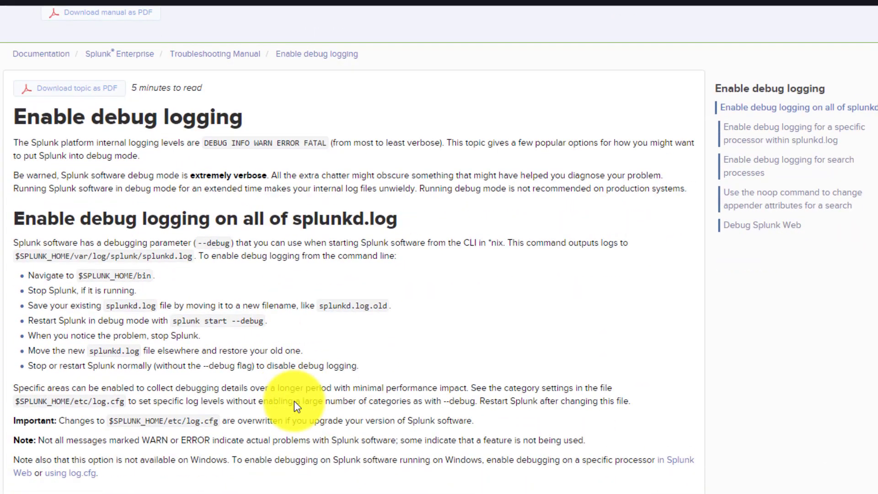
{"action": "scroll", "coordinate": [294, 400], "scroll_direction": "down", "scroll_amount": 3}
{"action": "scroll", "coordinate": [294, 401], "scroll_direction": "down", "scroll_amount": 3}
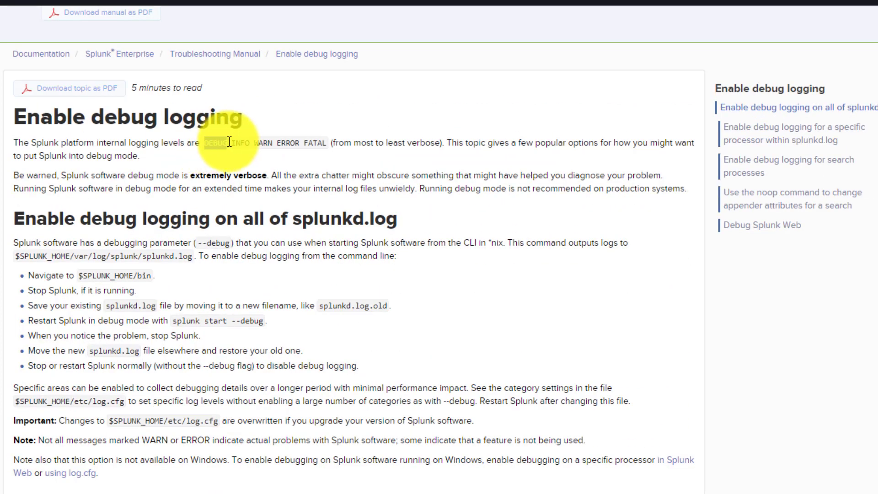
{"action": "double_click", "coordinate": [261, 143]}
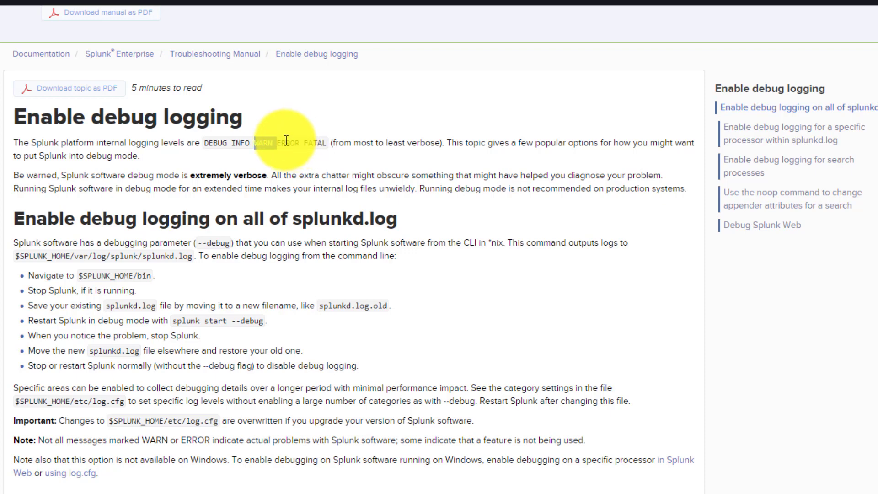
{"action": "double_click", "coordinate": [287, 143]}
{"action": "double_click", "coordinate": [316, 143]}
{"action": "left_click", "coordinate": [334, 187]}
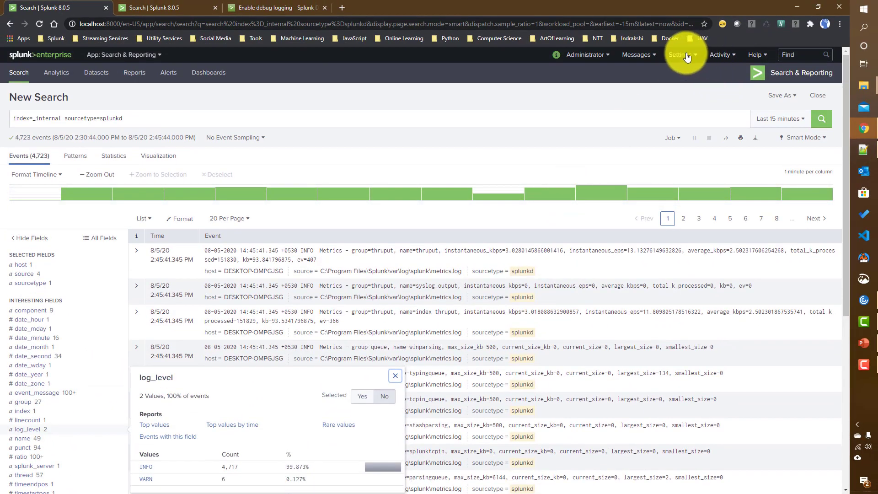
{"action": "left_click", "coordinate": [681, 52]}
{"action": "left_click", "coordinate": [646, 211]}
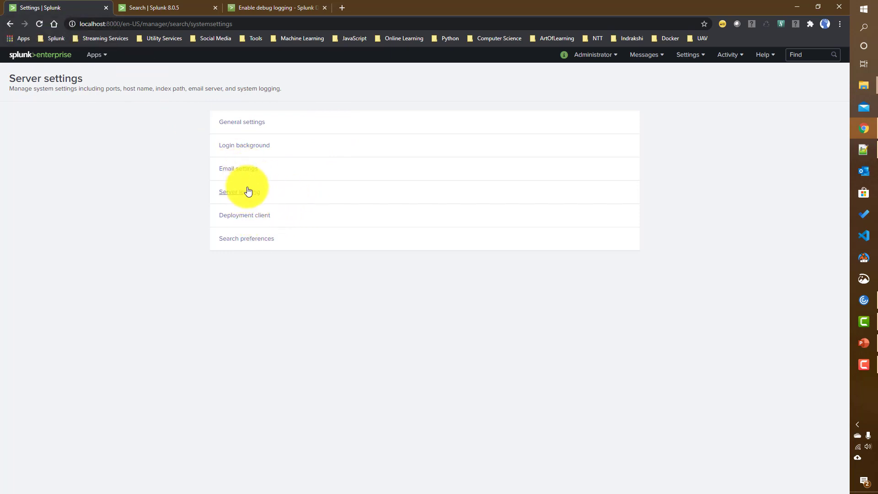
{"action": "left_click", "coordinate": [247, 194]}
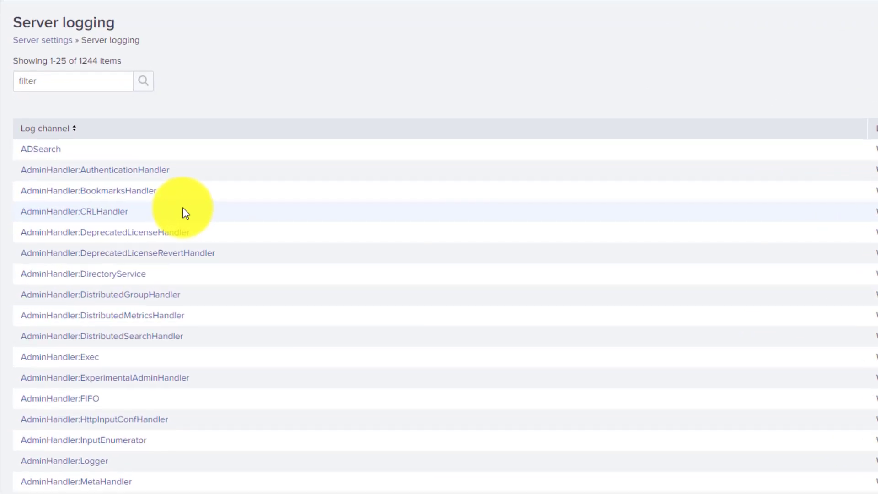
{"action": "left_click", "coordinate": [71, 82]}
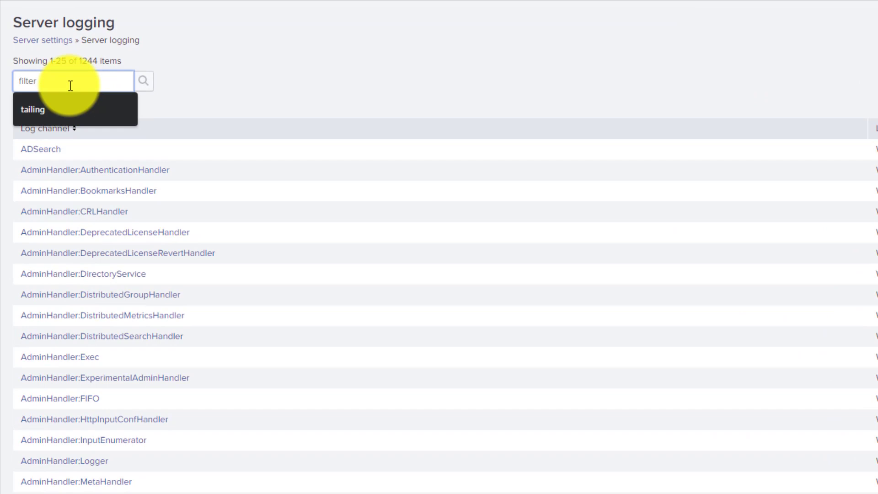
{"action": "left_click", "coordinate": [57, 110]}
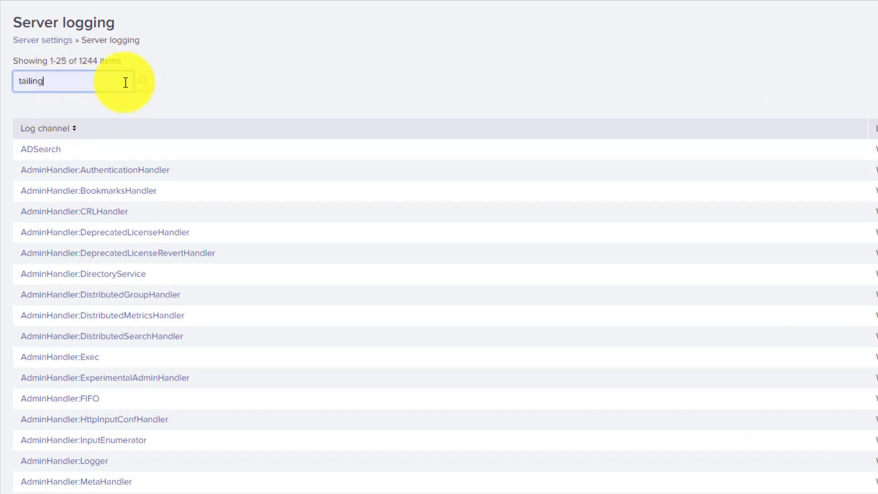
{"action": "left_click", "coordinate": [144, 82]}
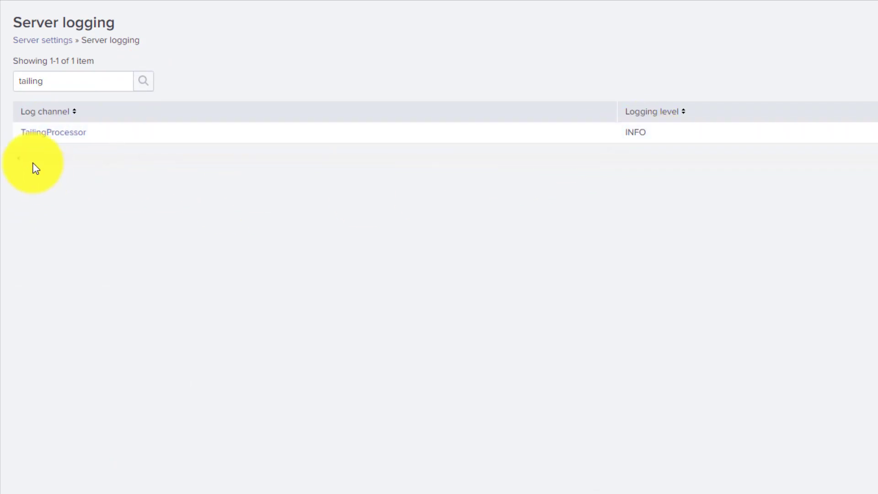
- Review the logging level options of the TailingProcessor channel and return to the channel list without saving
{"action": "left_click", "coordinate": [53, 133]}
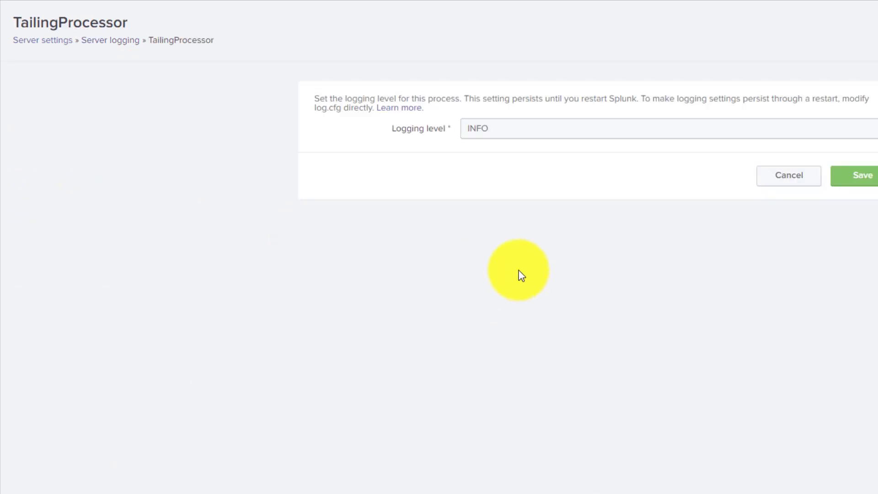
{"action": "left_click", "coordinate": [583, 133]}
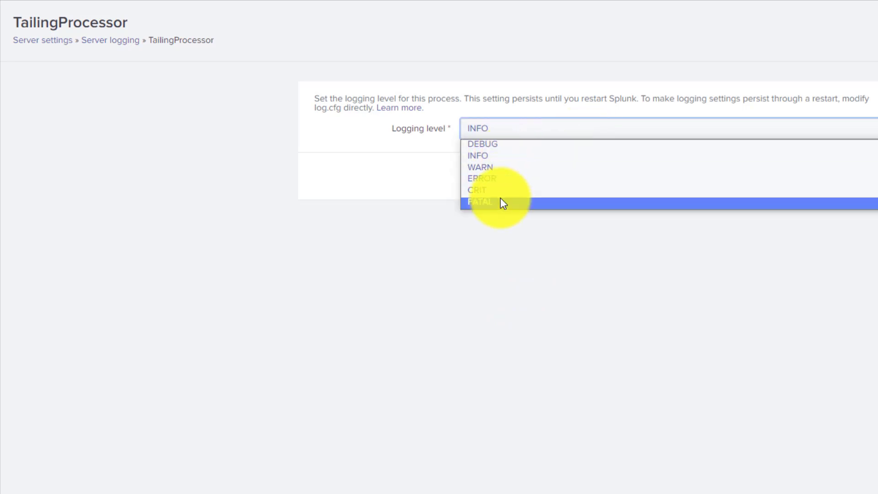
{"action": "left_click", "coordinate": [422, 254]}
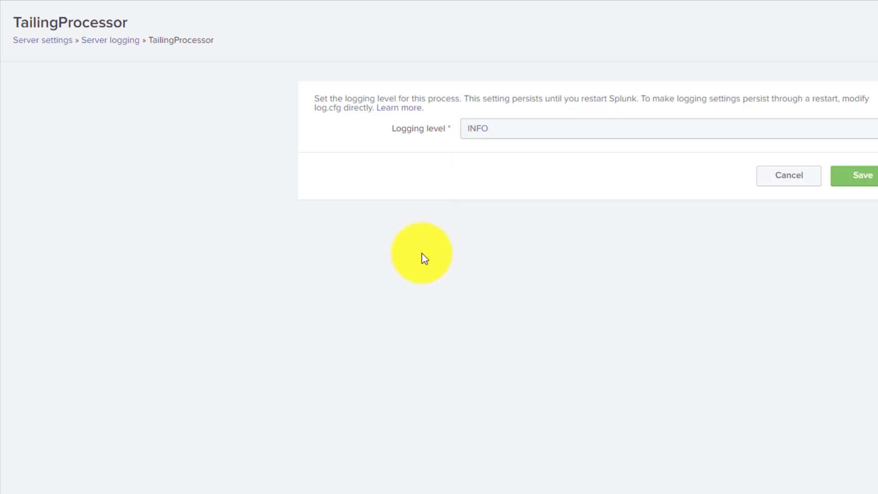
{"action": "left_click", "coordinate": [787, 185]}
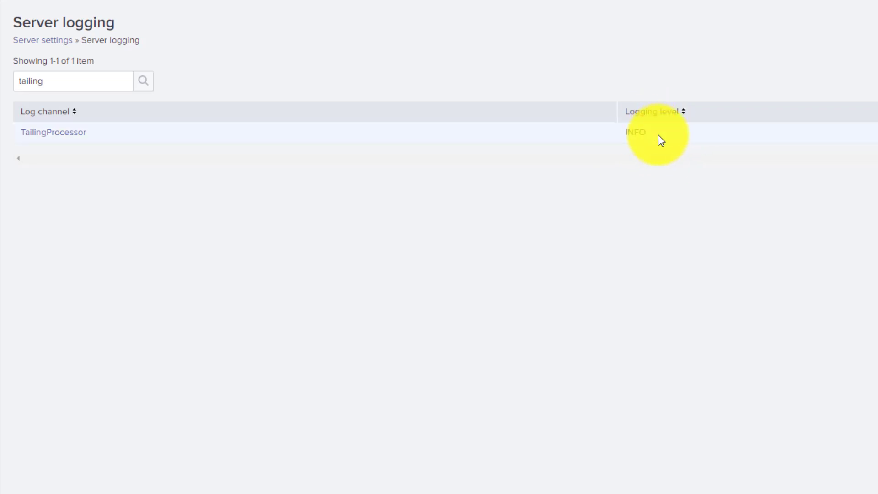
{"action": "left_click_drag", "start_coordinate": [647, 132], "coordinate": [608, 136]}
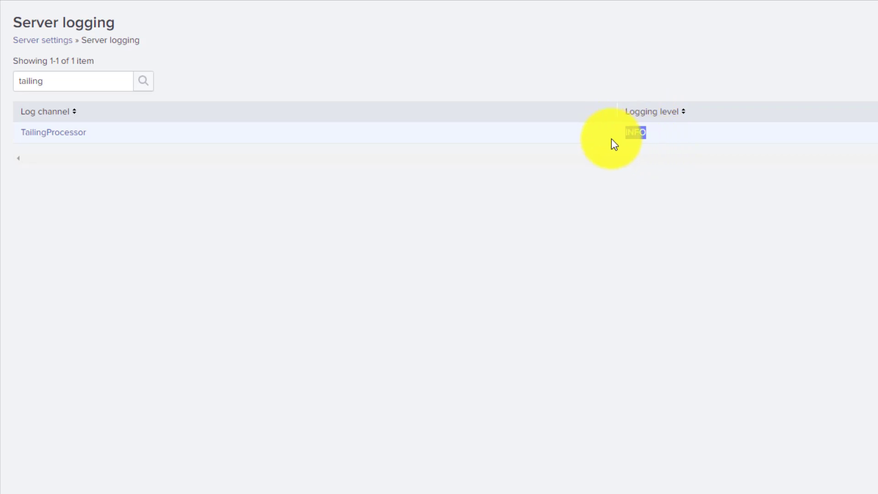